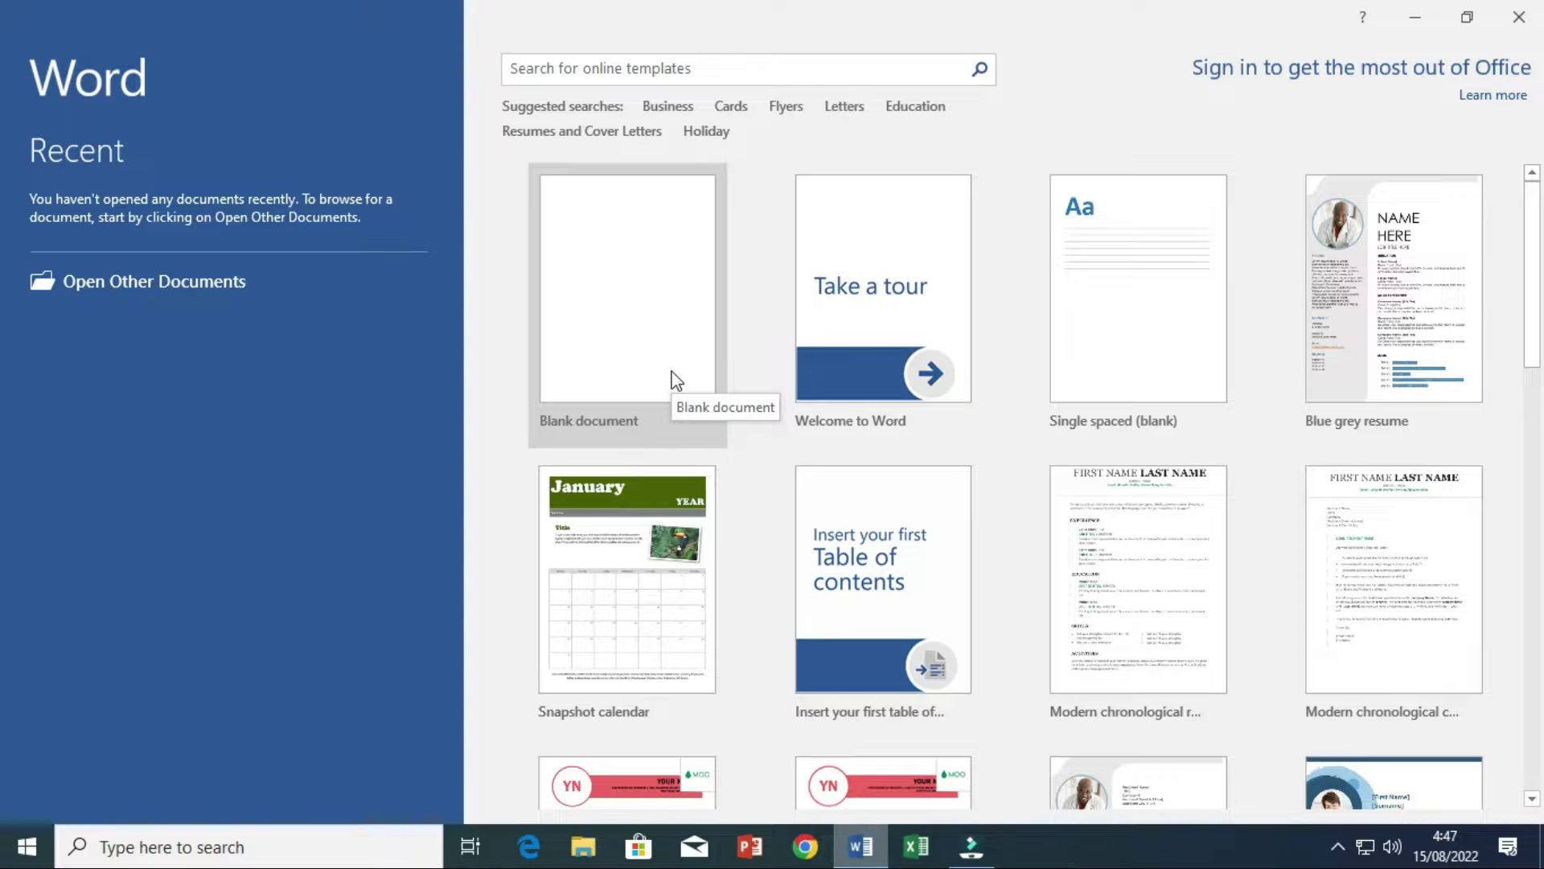
- Create a new blank document from the Word start screen
click(674, 379)
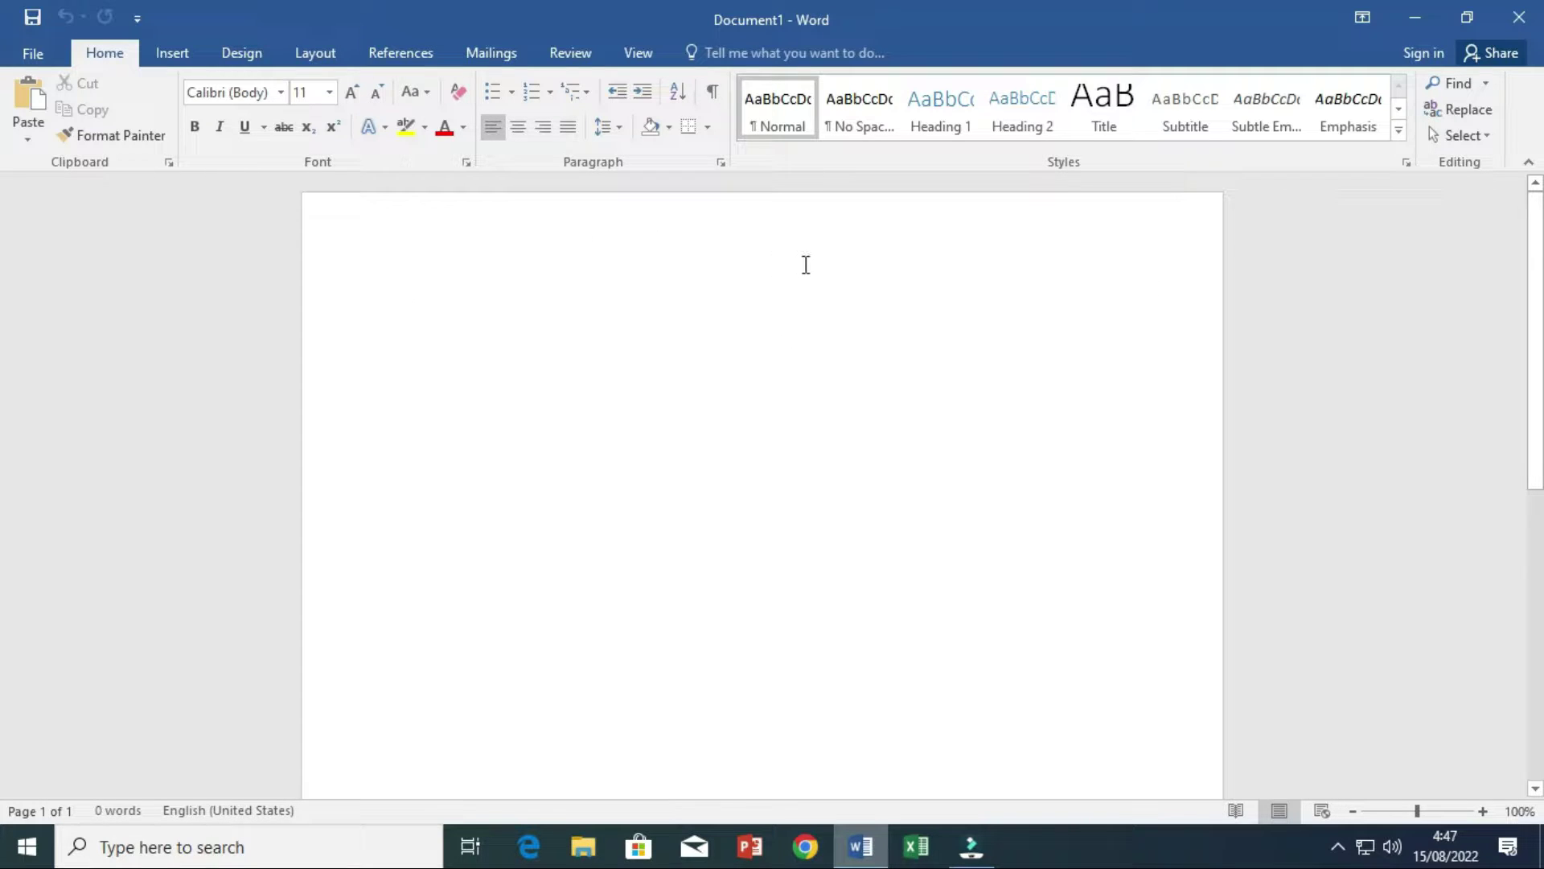
- Turn on the rulers and type the label Nama followed by a tab and colon
click(631, 53)
click(244, 82)
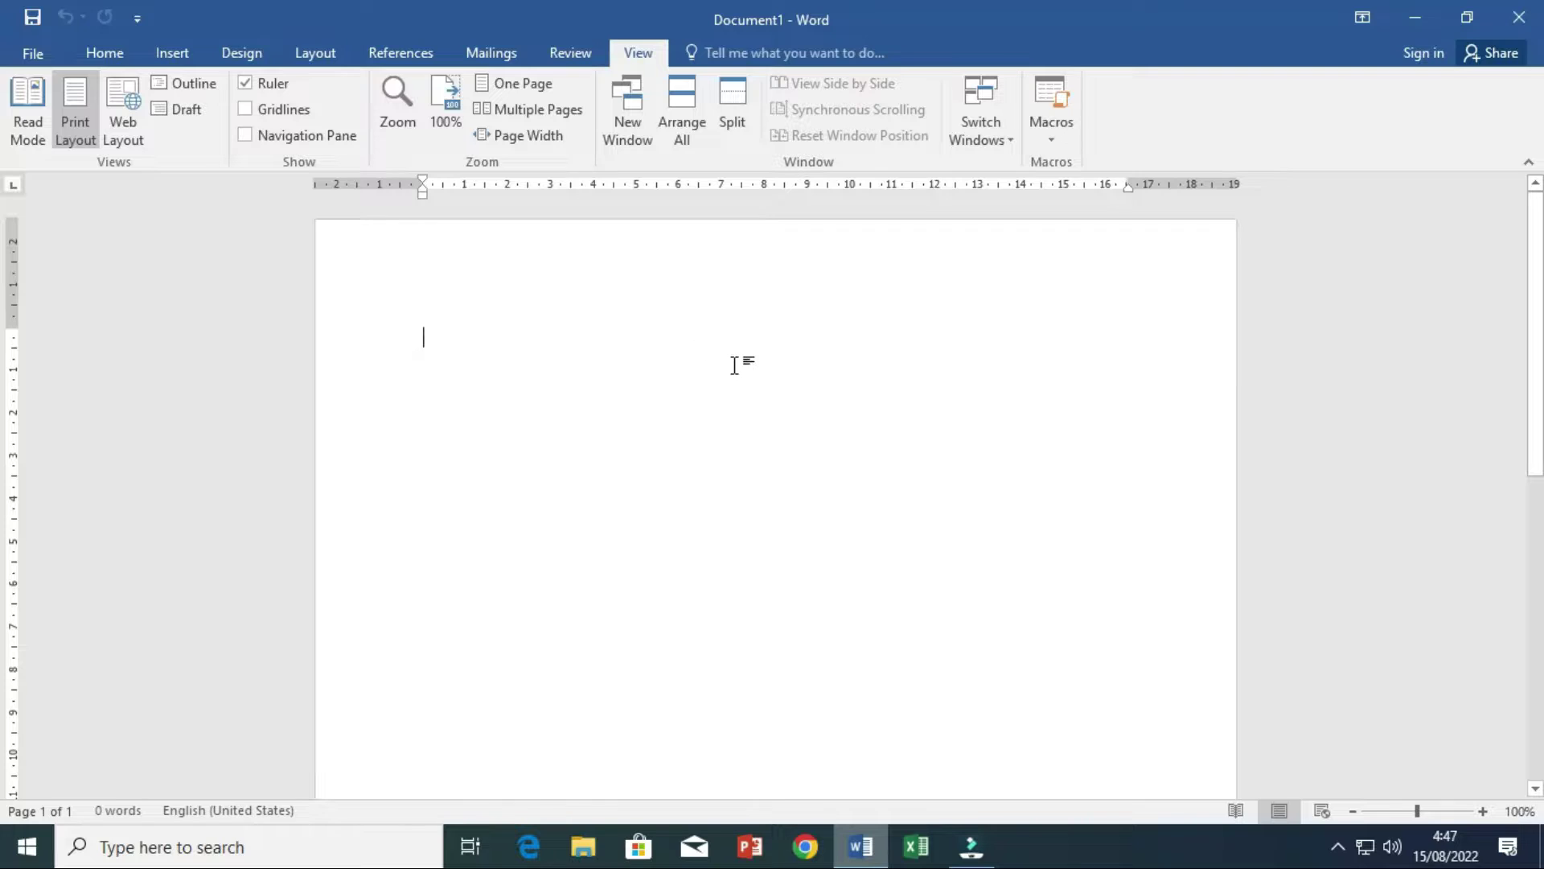
text(Nam)
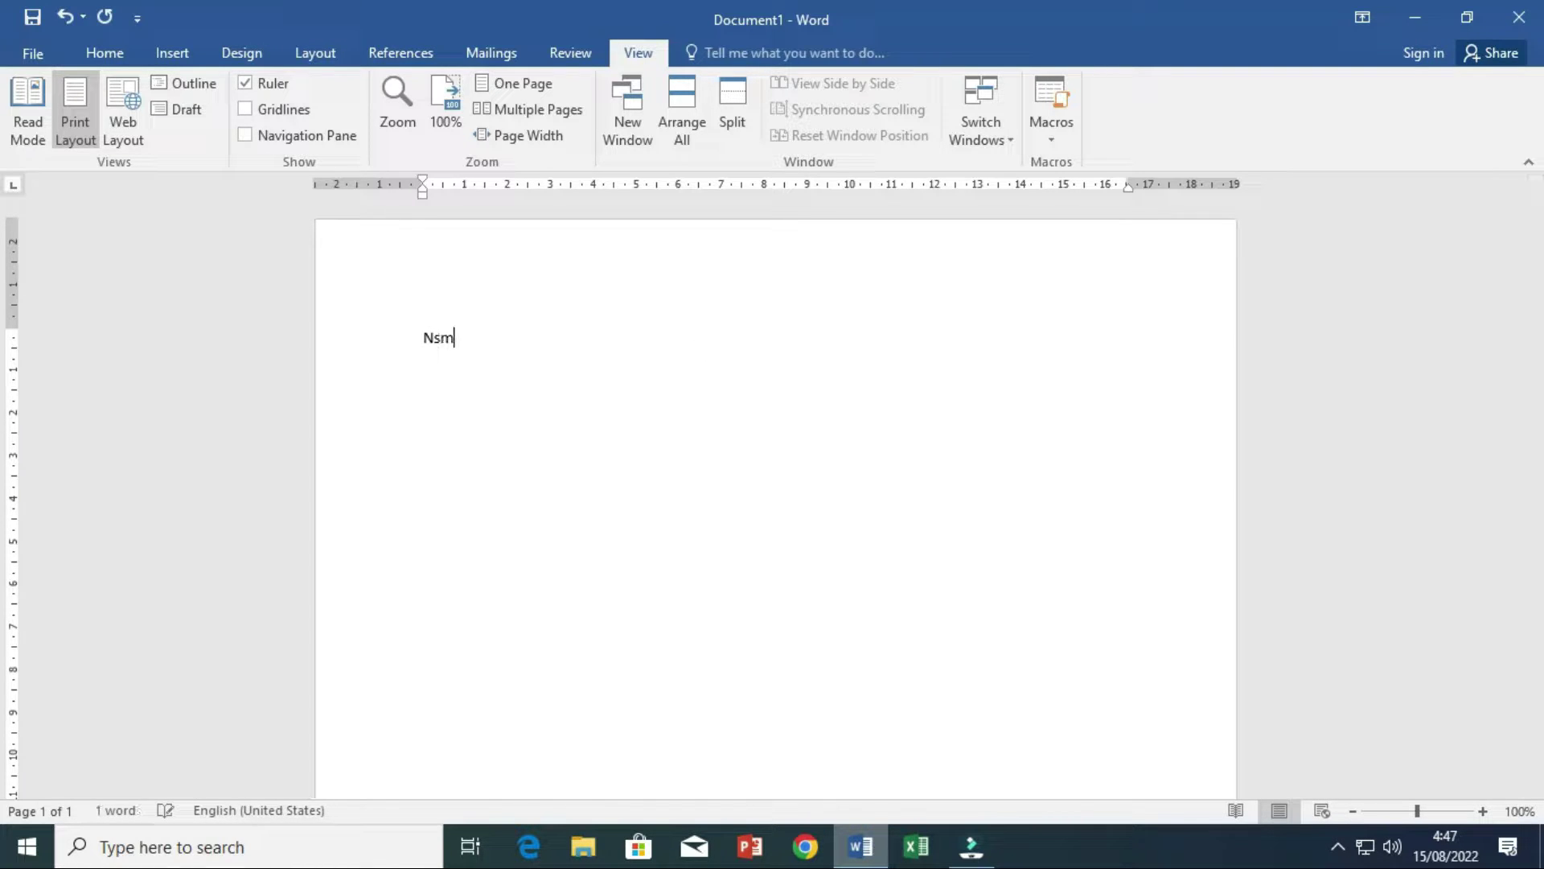
key(BackSpace)
key(BackSpace)
text(ama)
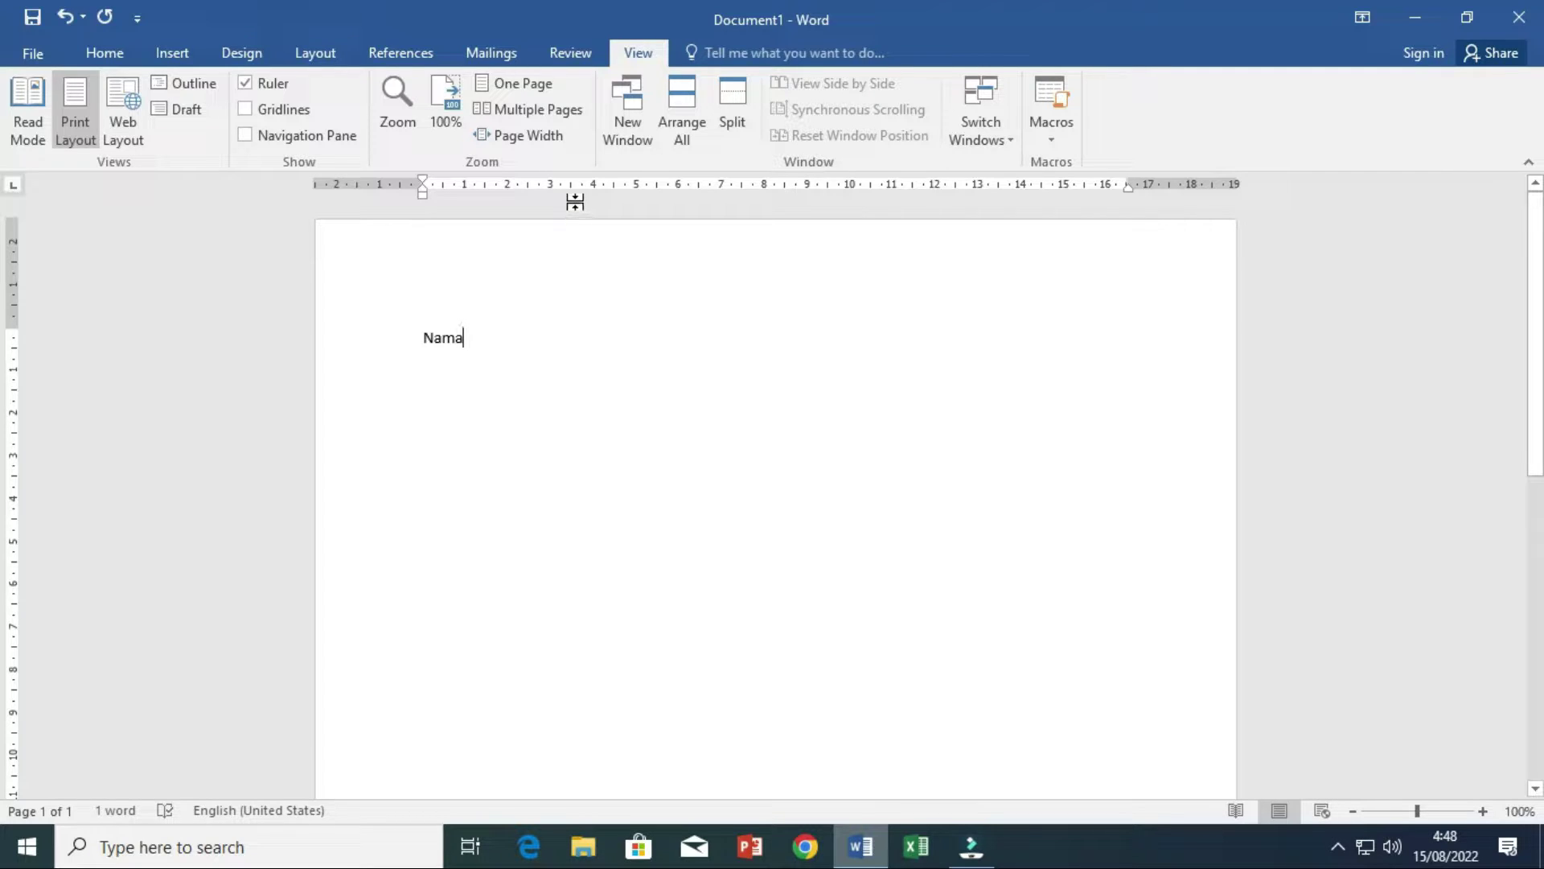
key(Tab)
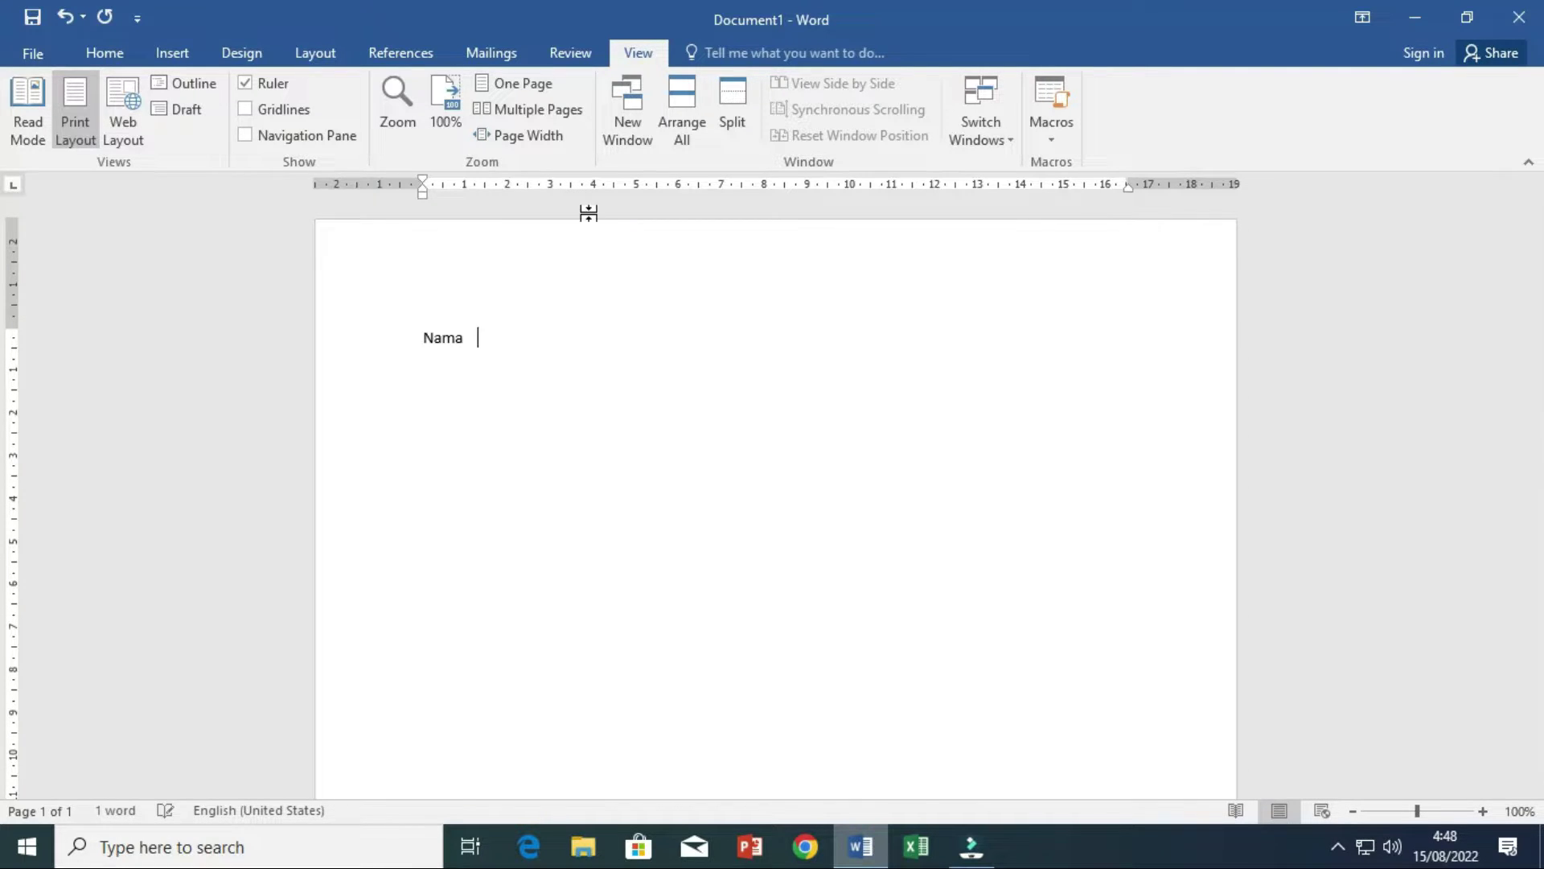
text(:)
key(Return)
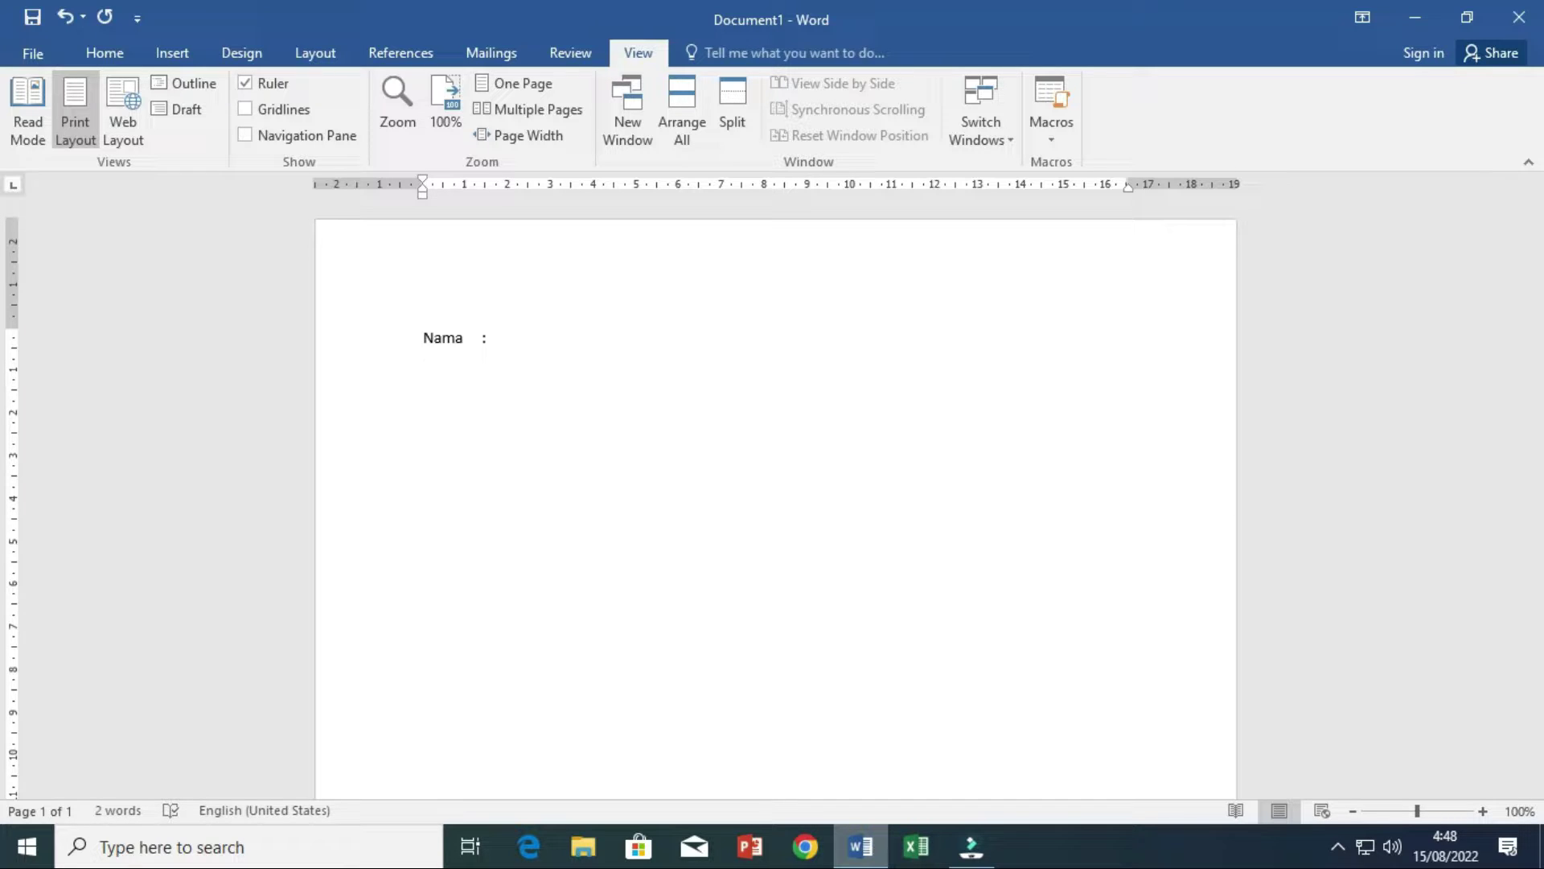
- Add the labels Tempat tanggal lahir, Agama and Jenis kelamin with colons, then select all four lines
text(Tempat tar)
text(ggal lahir)
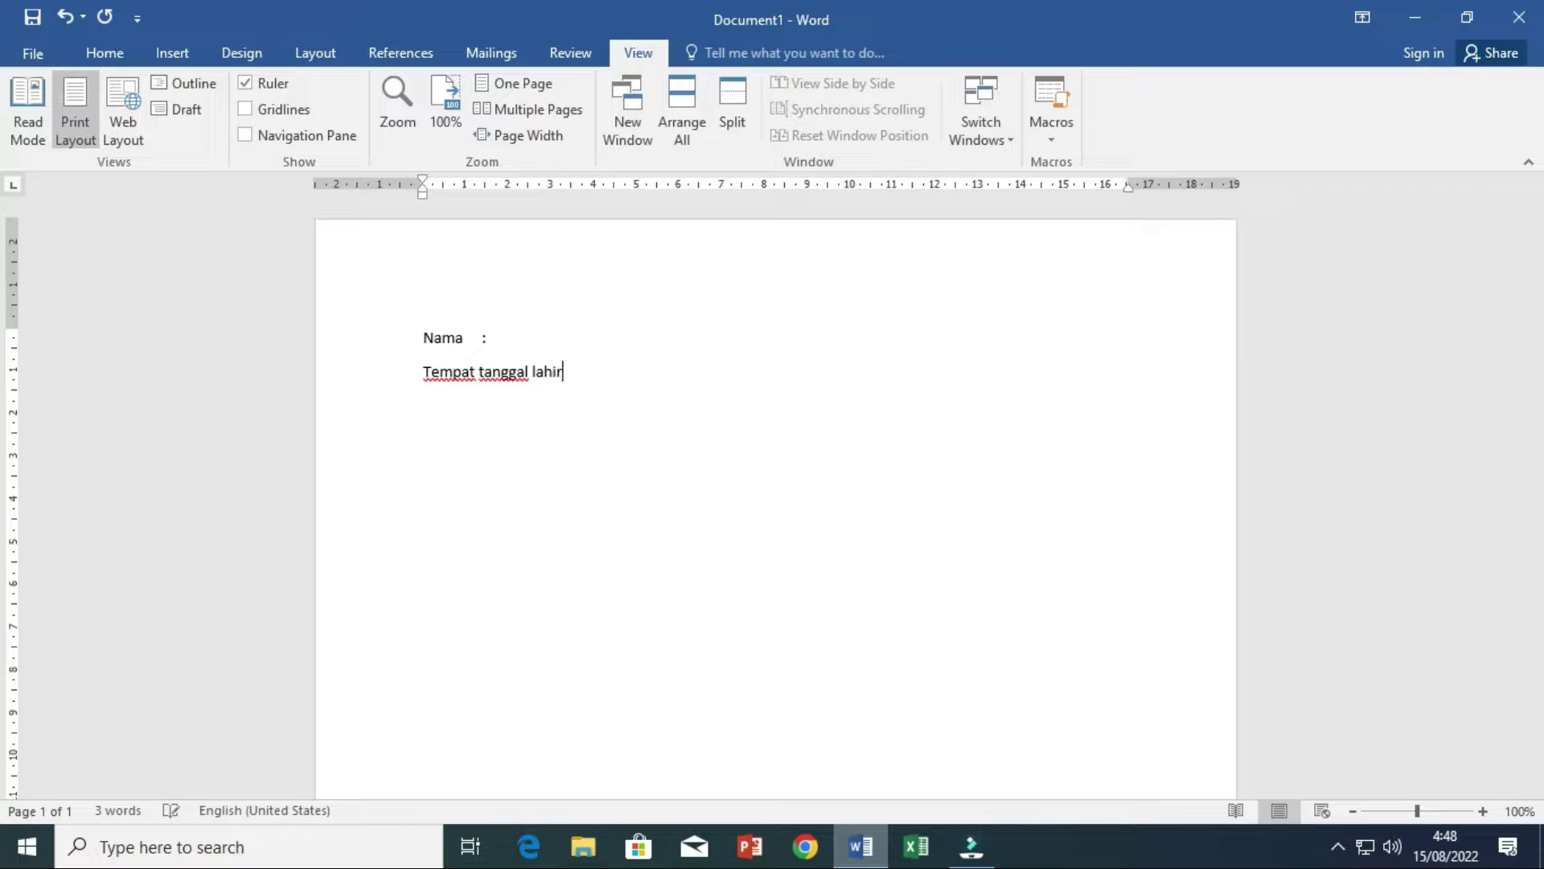
key(Tab)
text(:)
key(Up)
key(Left)
key(Left)
key(Down)
key(End)
text(Agama                 :)
key(Return)
text(Jenis kelamin )
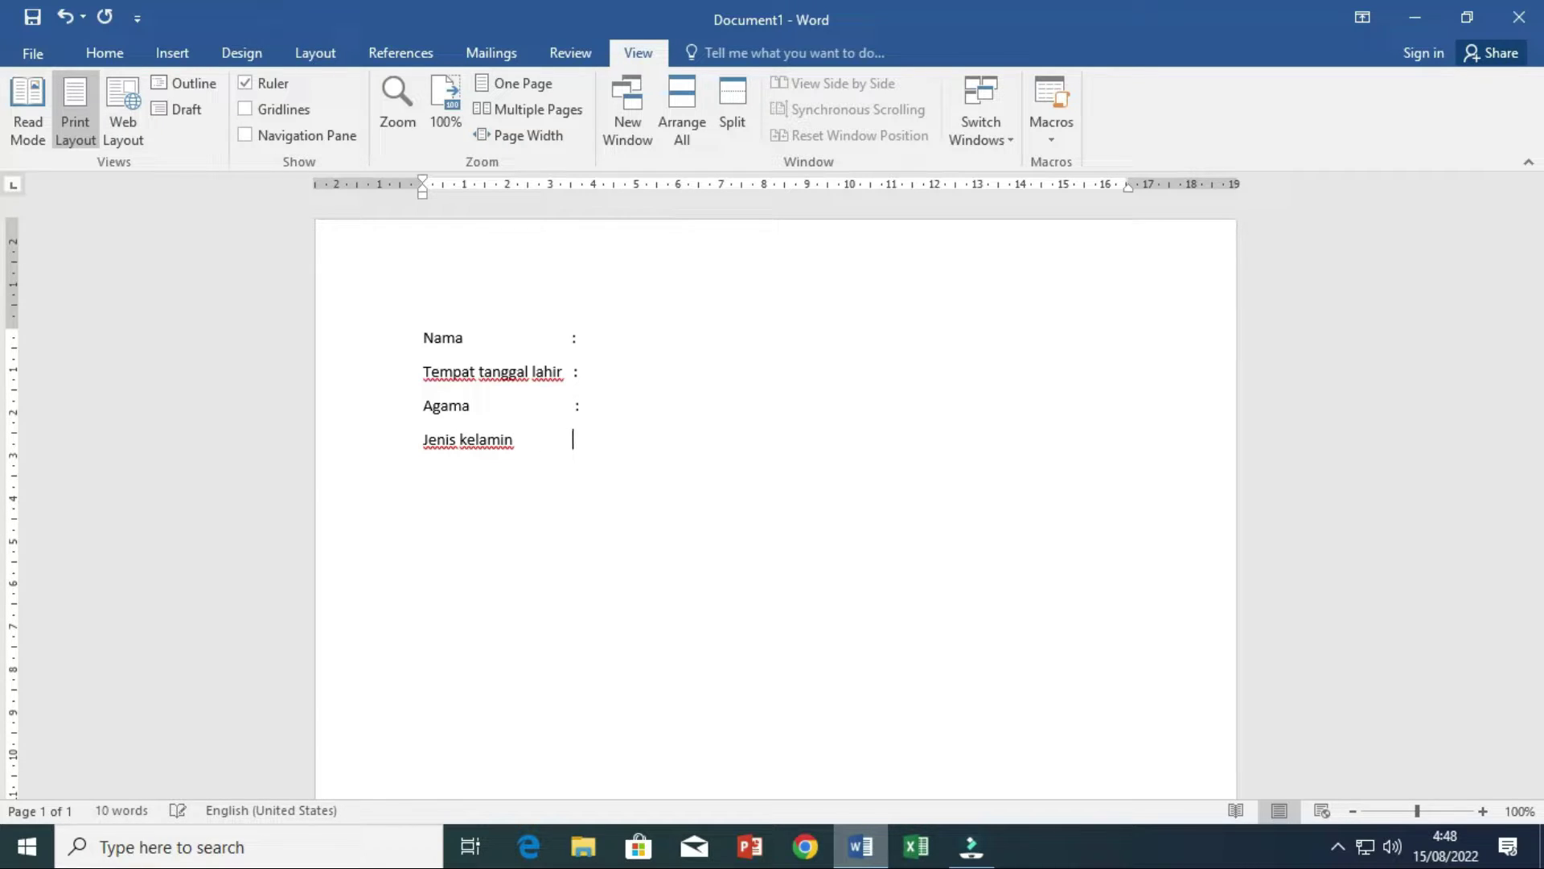
text(:)
key(Up)
key(Up)
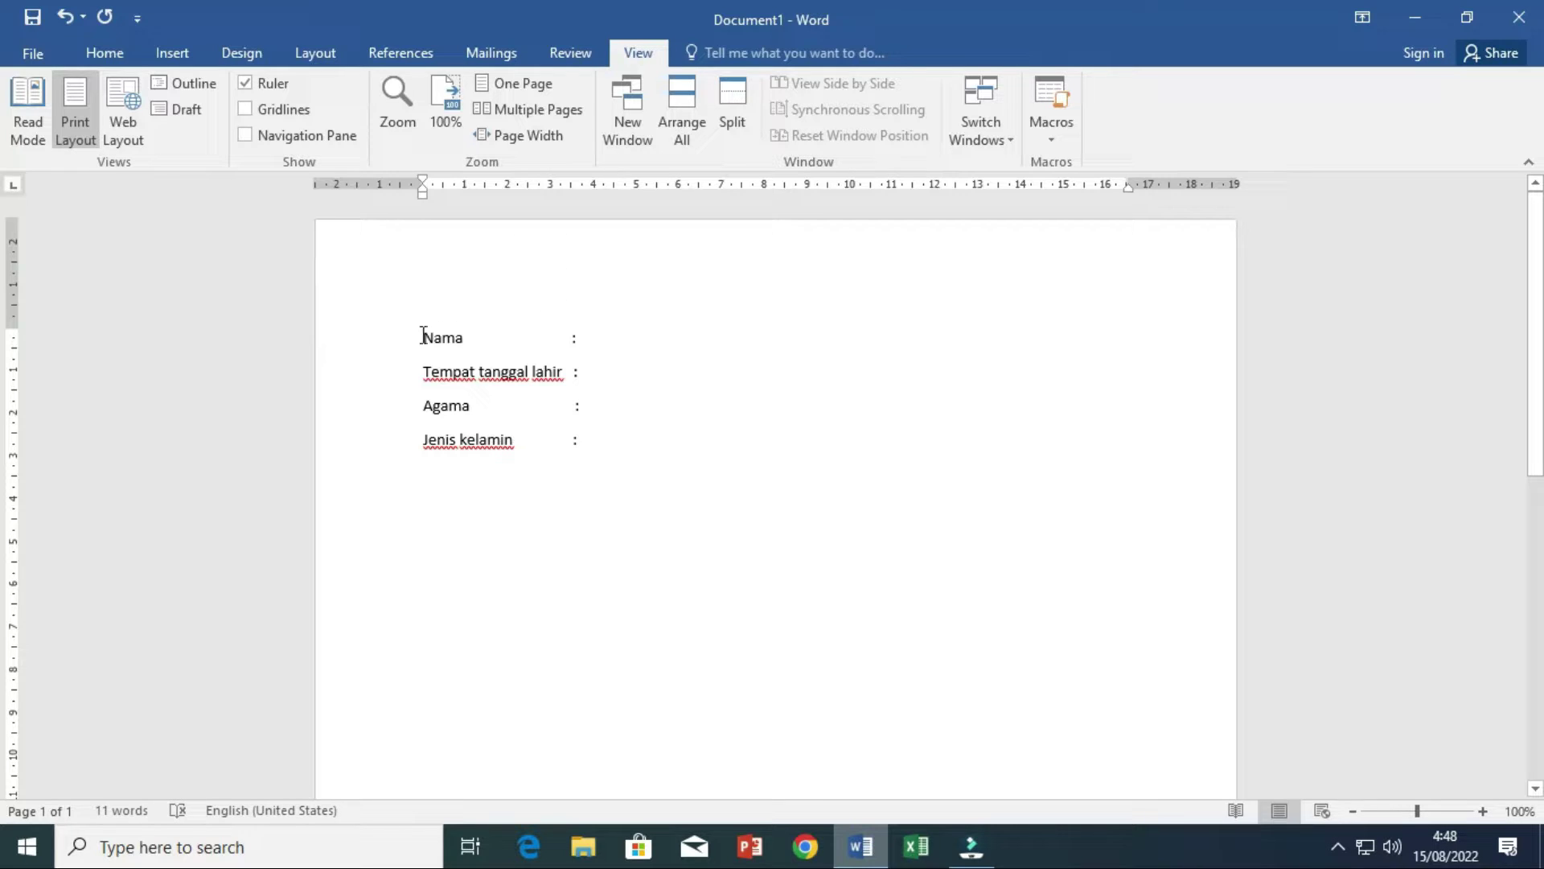
drag(424, 336, 609, 523)
- Delete the misaligned lines, set left tab stops near 6.5 and 7 cm, and retype Nama with a colon
key(Delete)
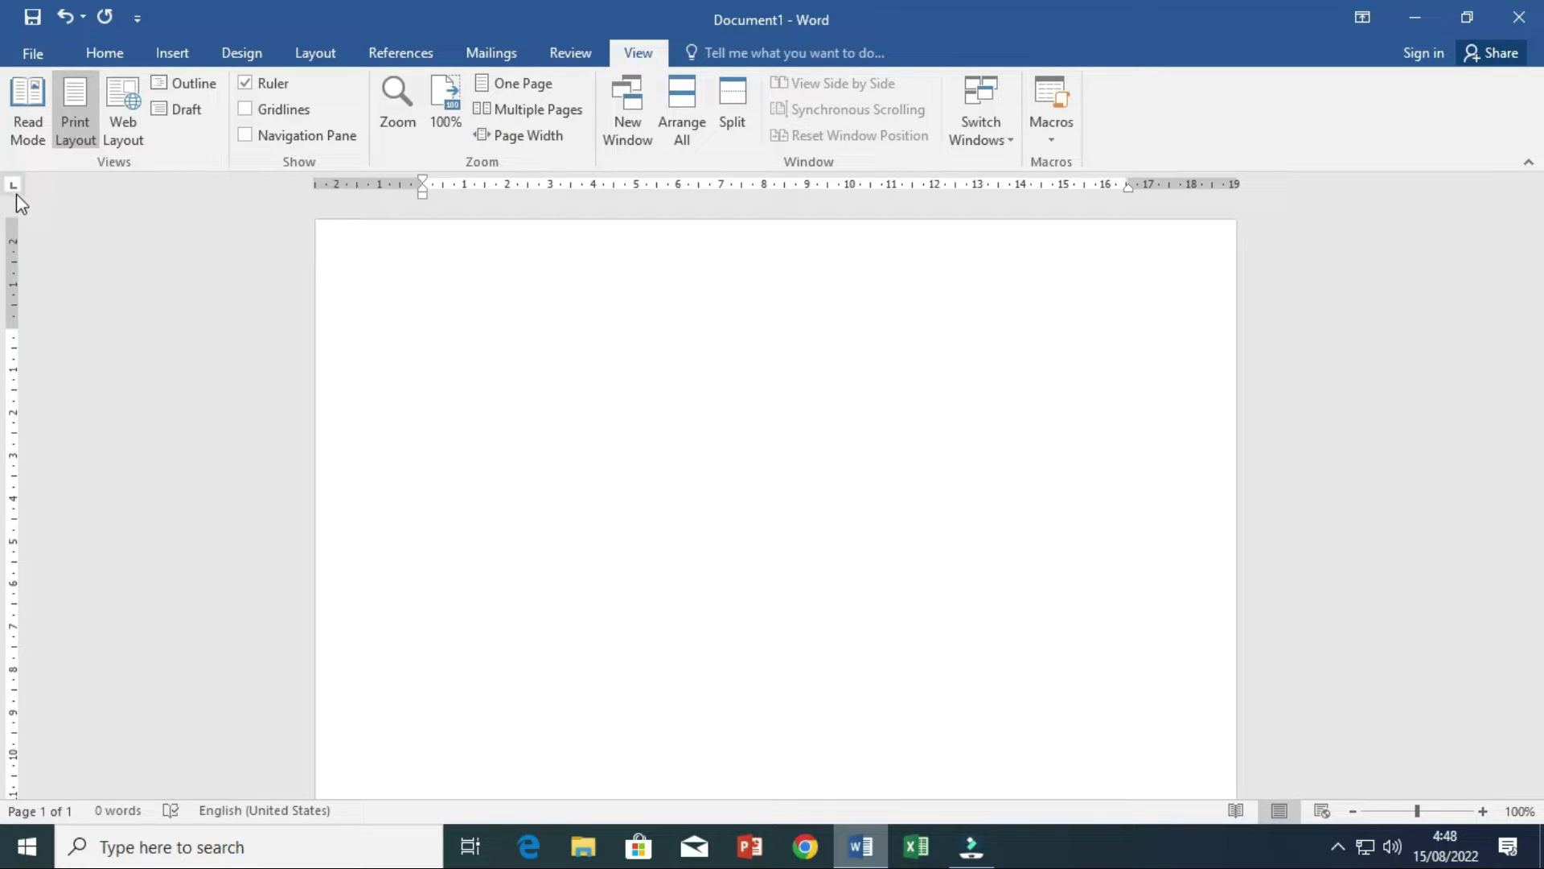
click(698, 188)
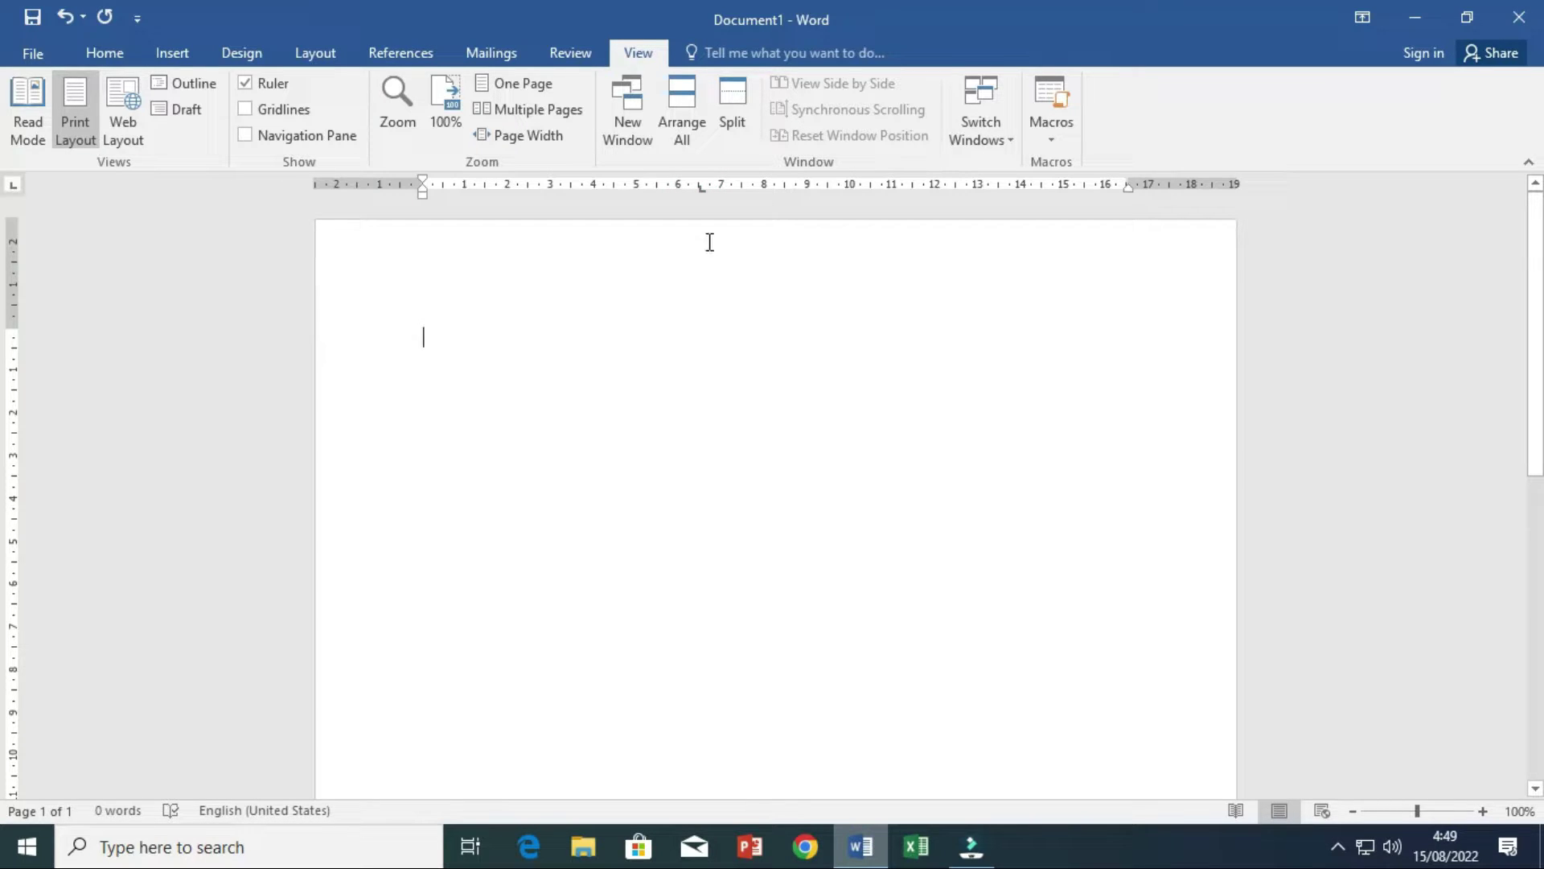
click(710, 187)
text(Nama)
key(Tab)
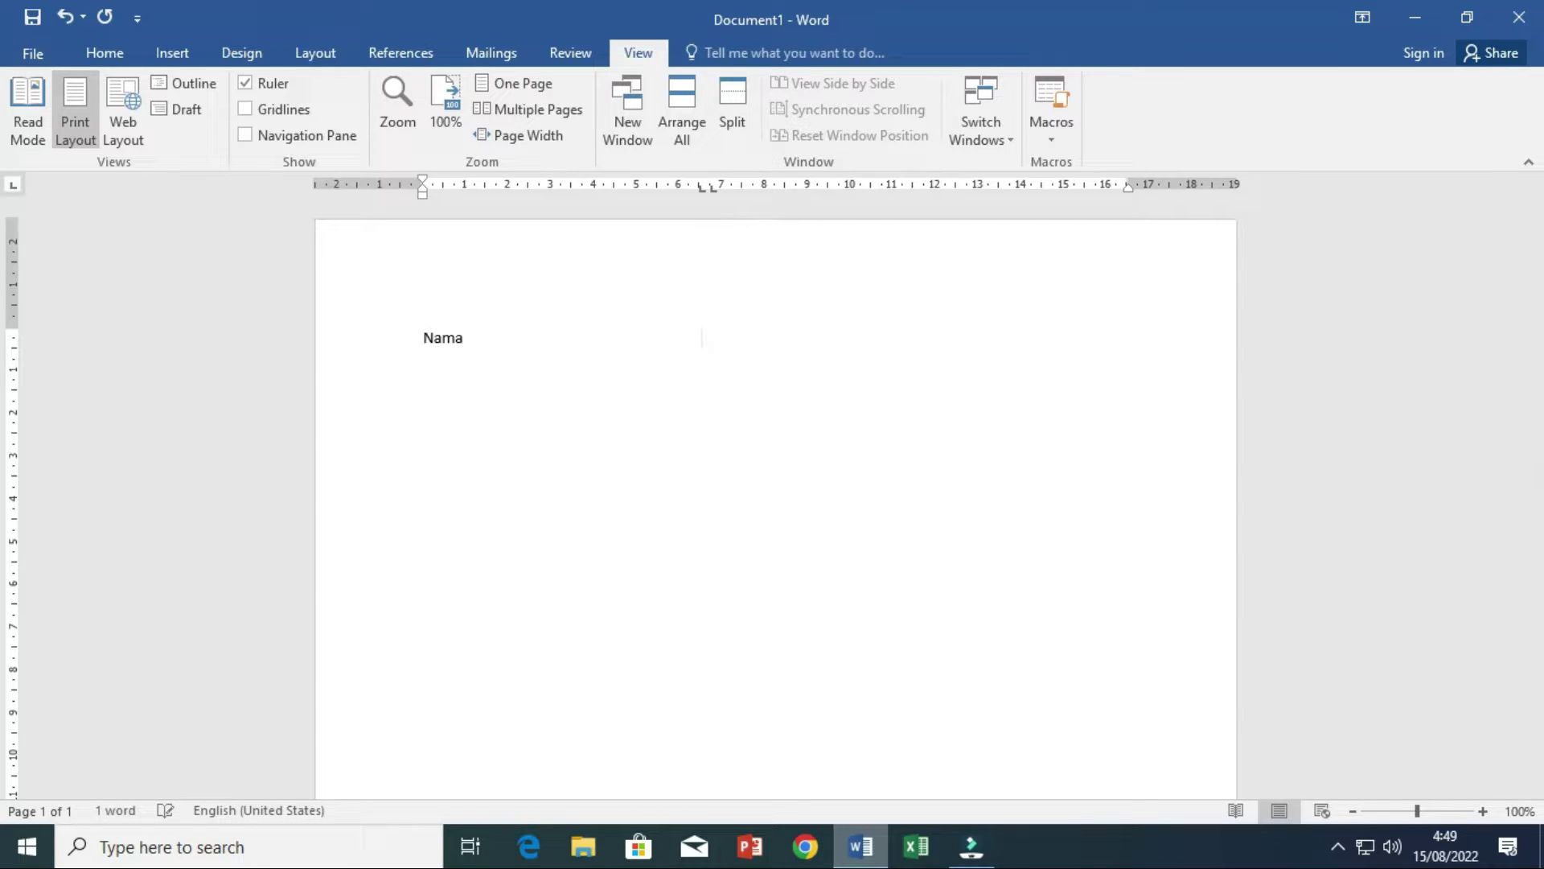
text(:)
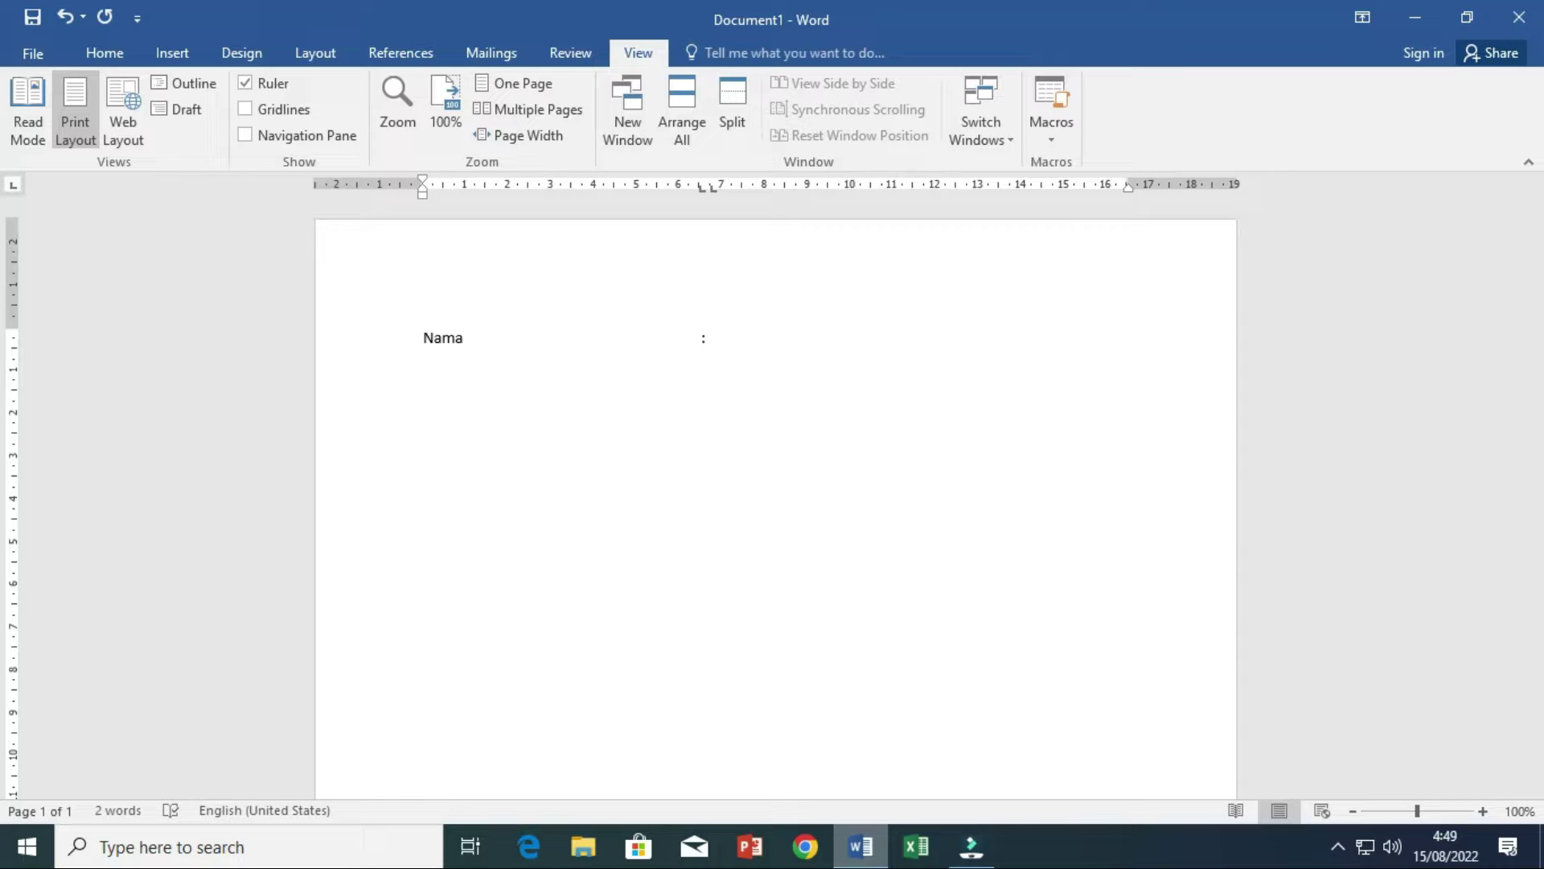
key(Return)
- Add the labels Tempat tanggal lahir and Agama, each with a tab-aligned colon
text(Tempat tanggal lahir)
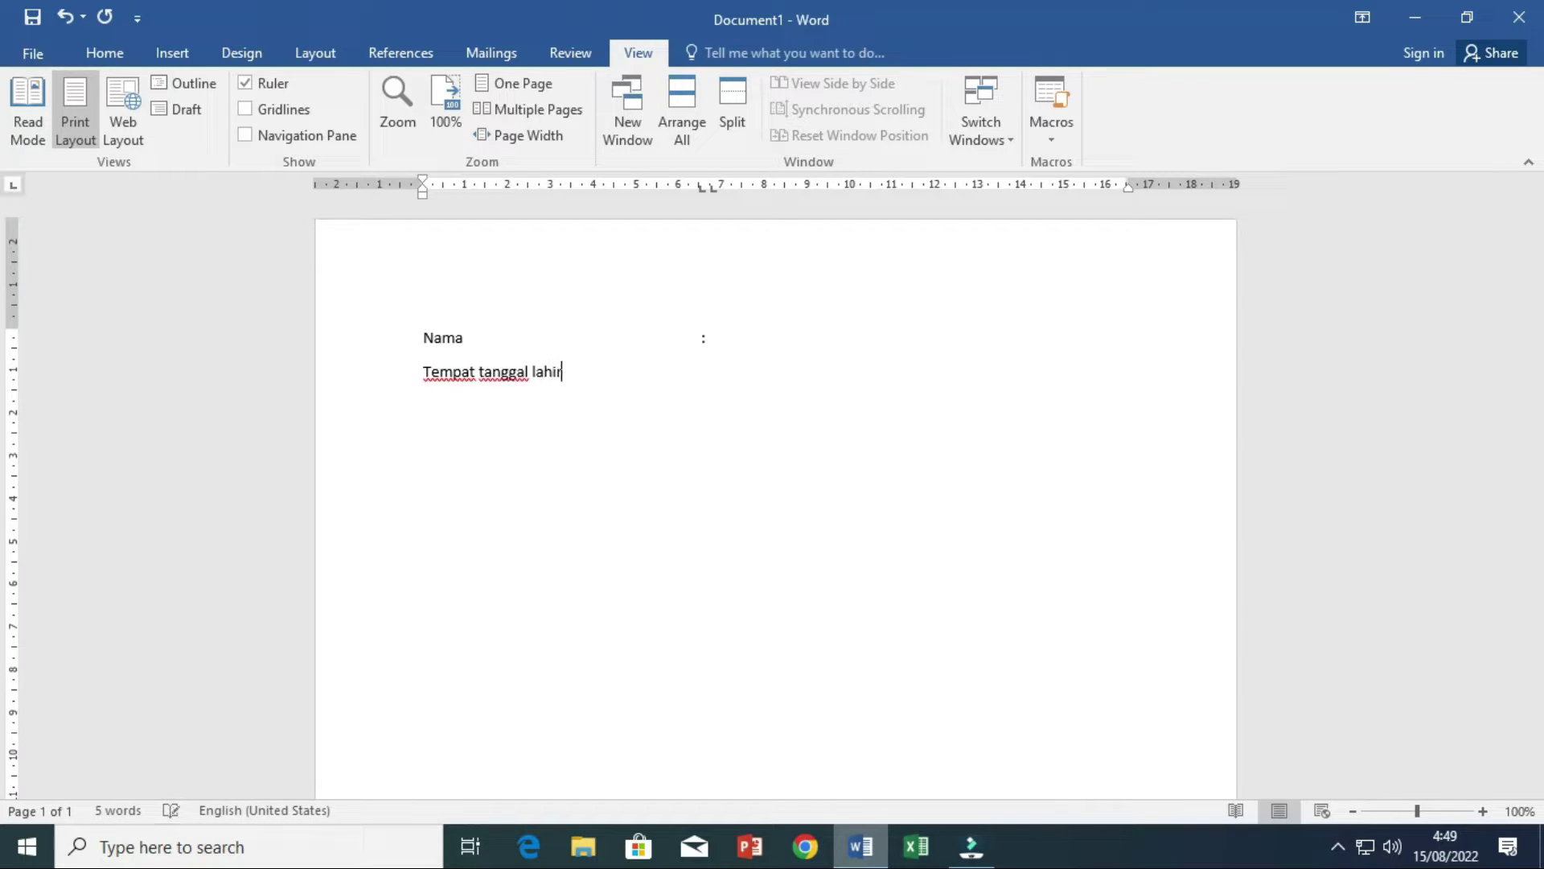
key(Tab)
text(:)
key(Return)
text(Agama)
key(Tab)
text(:)
key(Return)
- Add the labels Jenis Kelamin and Alamat, each with a tab-aligned colon
text(Jenis K)
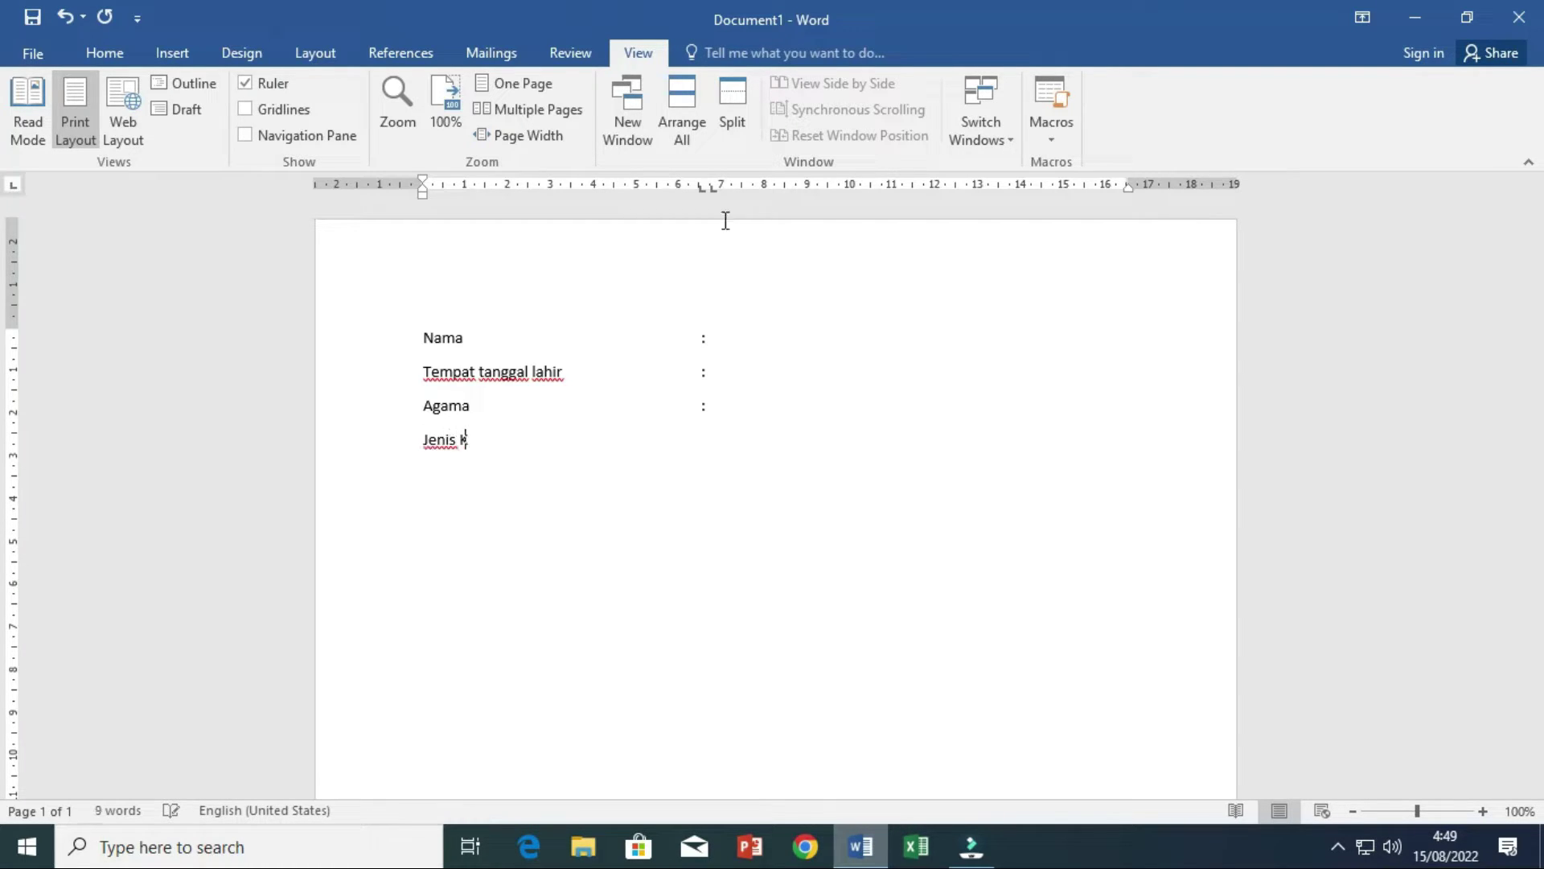
text(elamin)
key(Tab)
text(:)
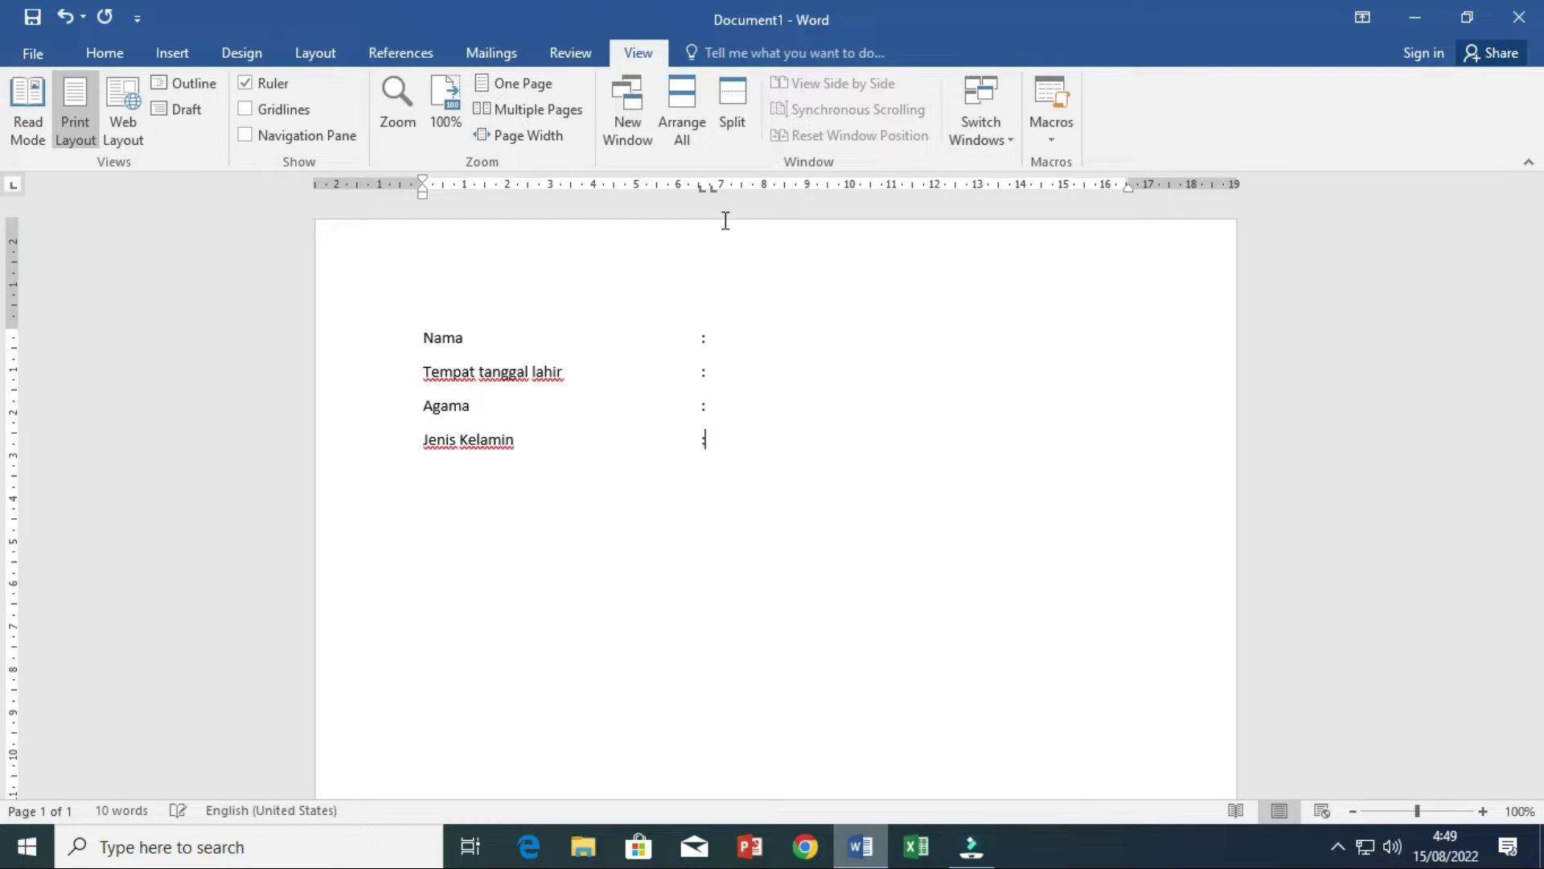
key(Return)
text(Alamat)
key(Tab)
text(:)
- Fill in the person's full name after the Nama colon
ctrl+scroll(558, 420, up, 11)
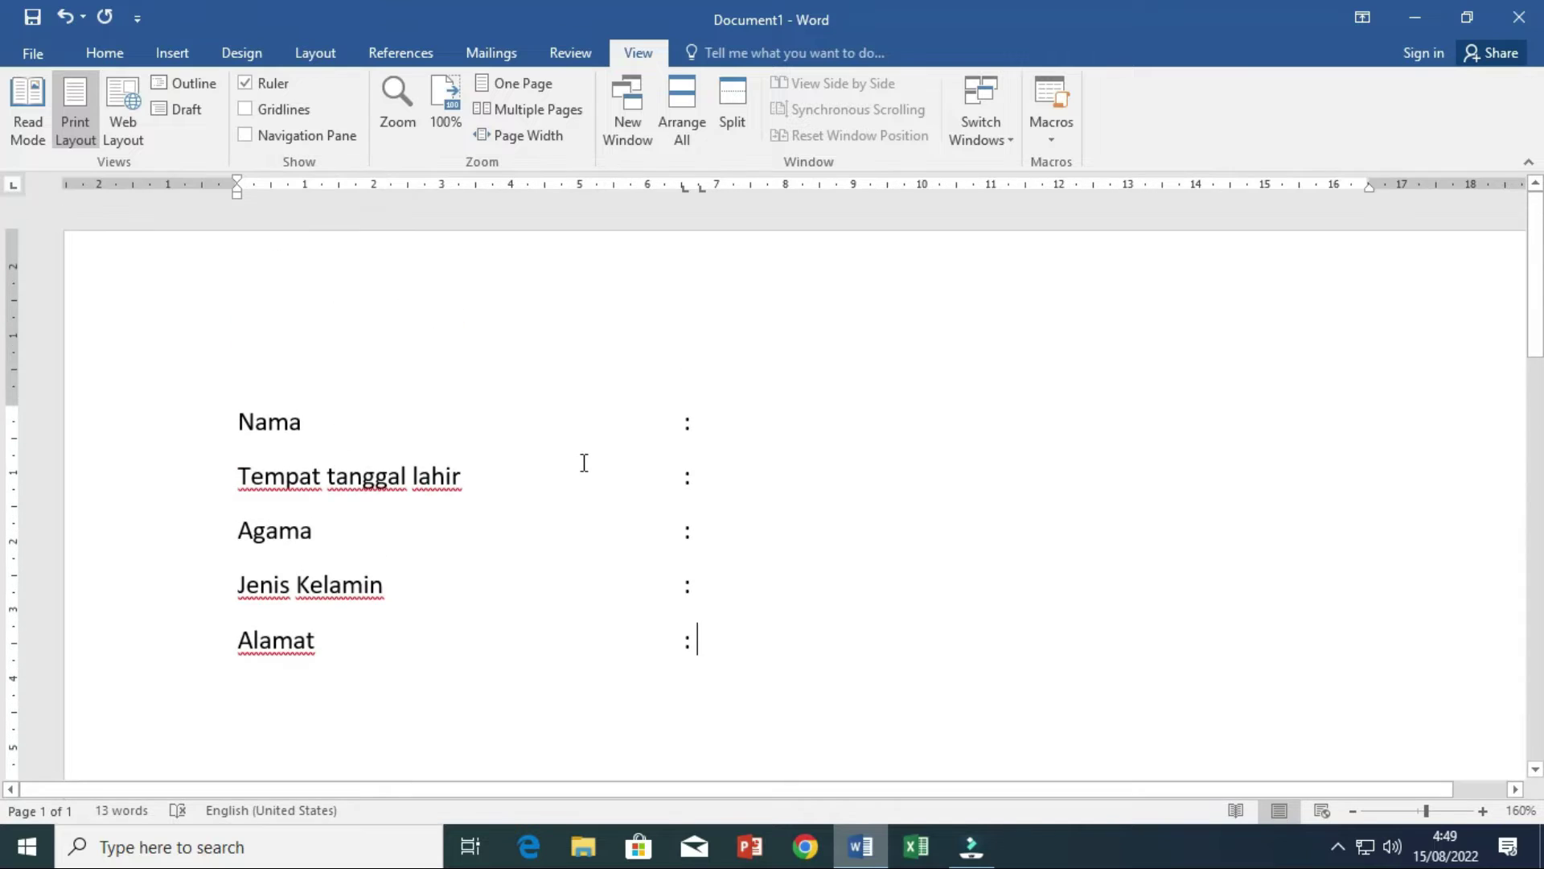
scroll(648, 396, down, 3)
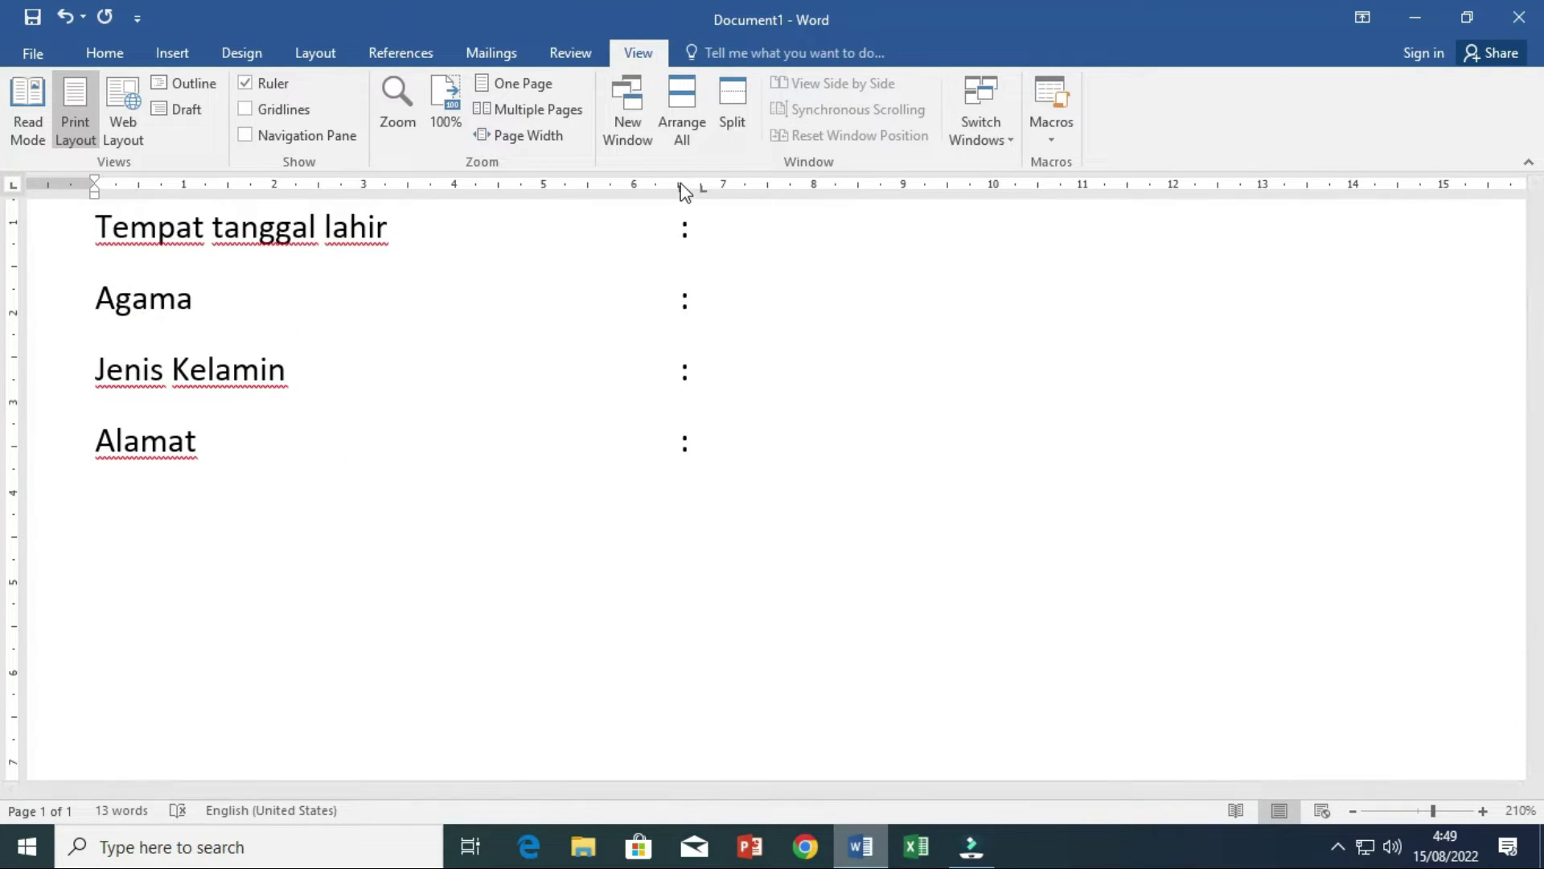
scroll(732, 410, up, 3)
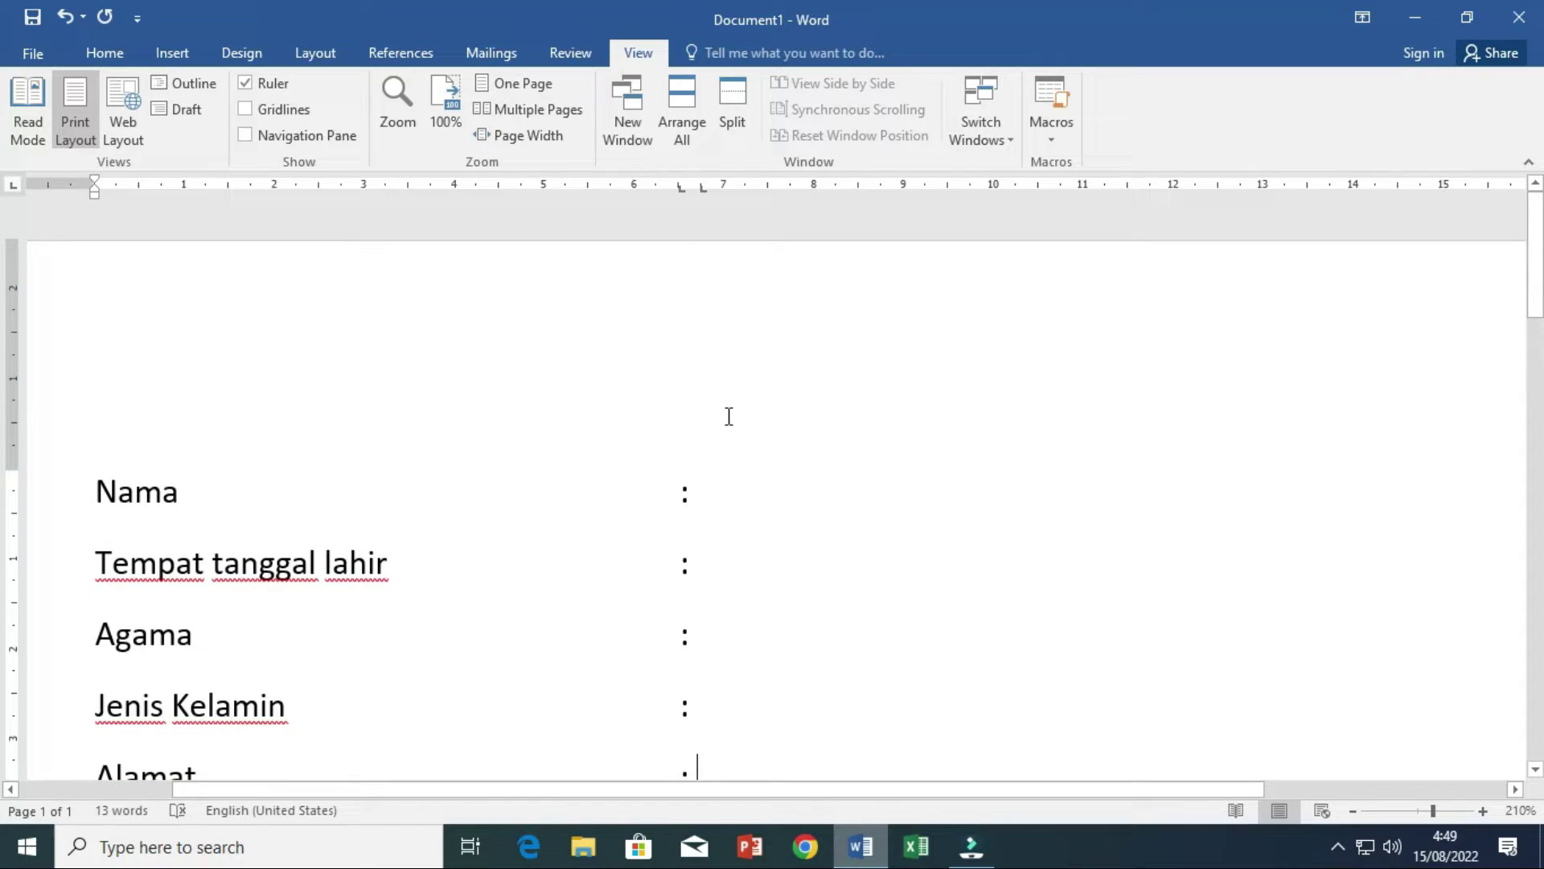
click(714, 488)
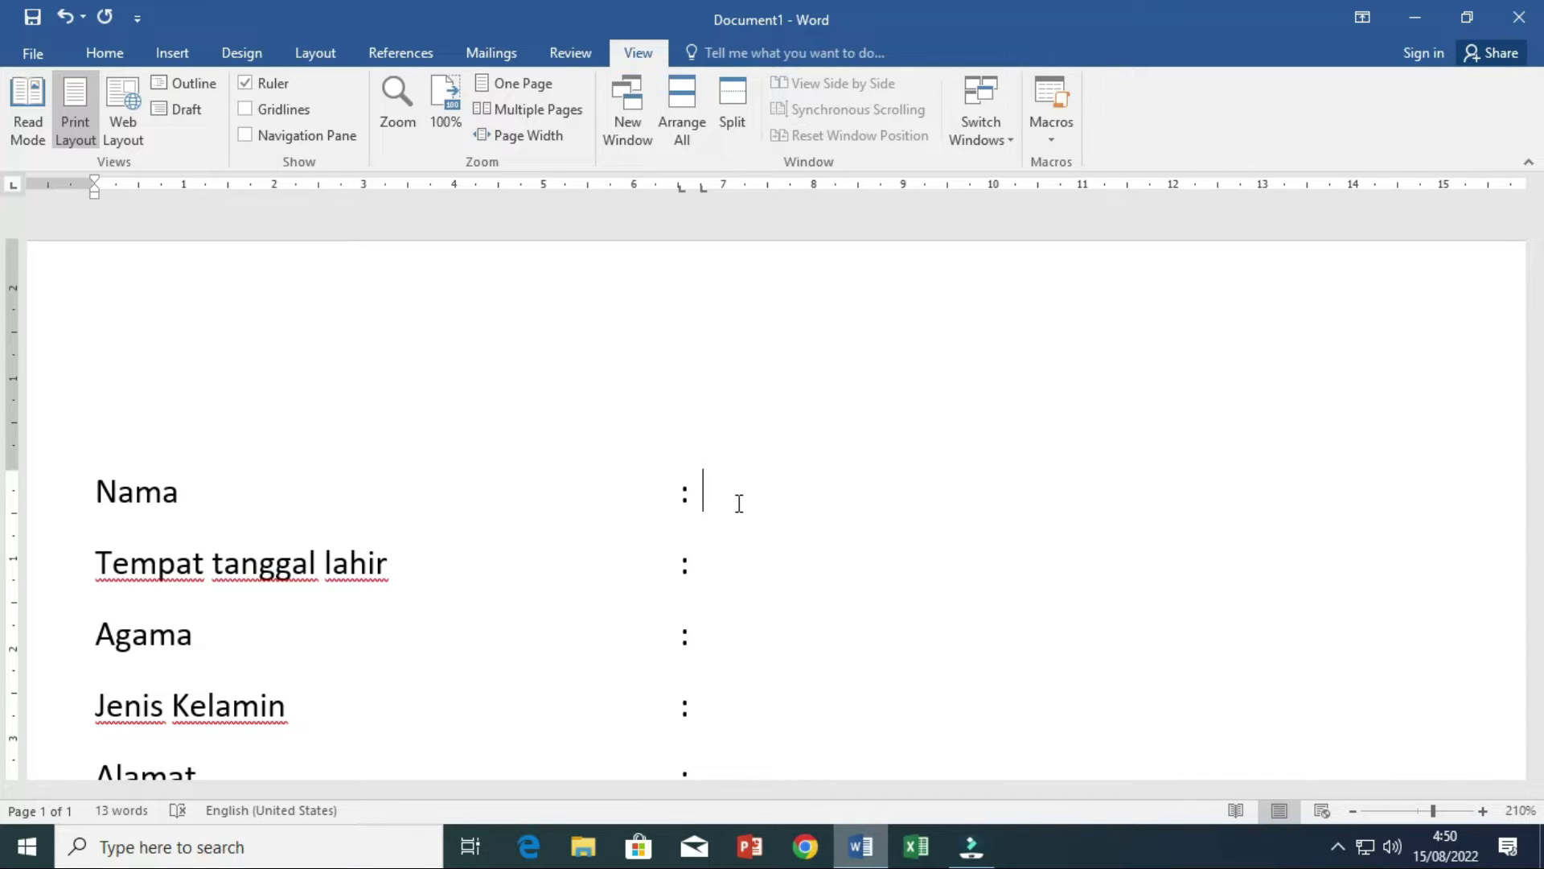
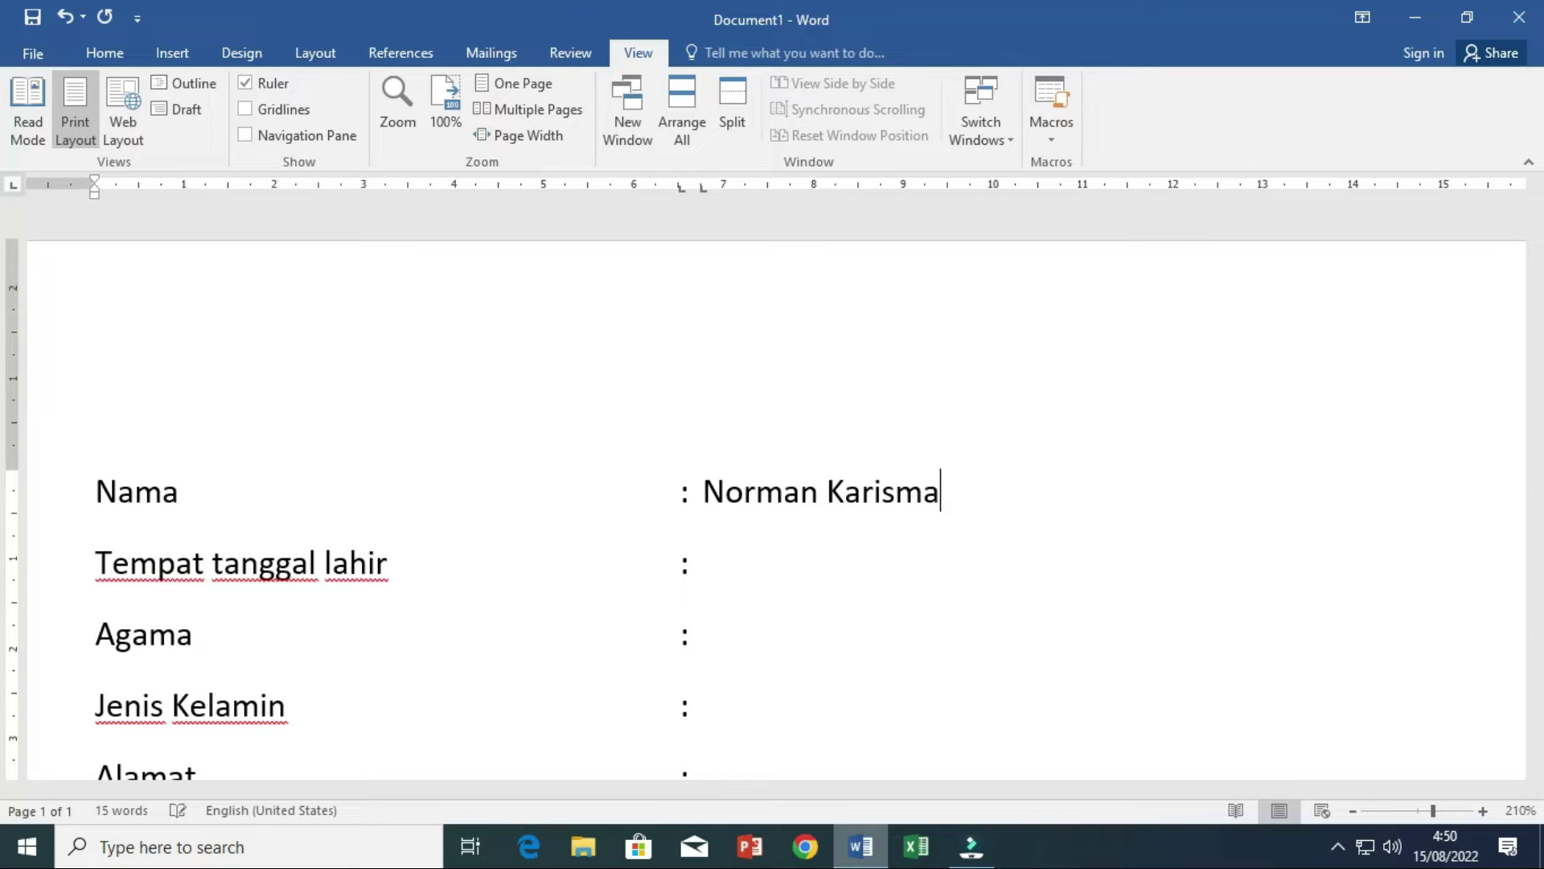
click(689, 563)
text(jakarta)
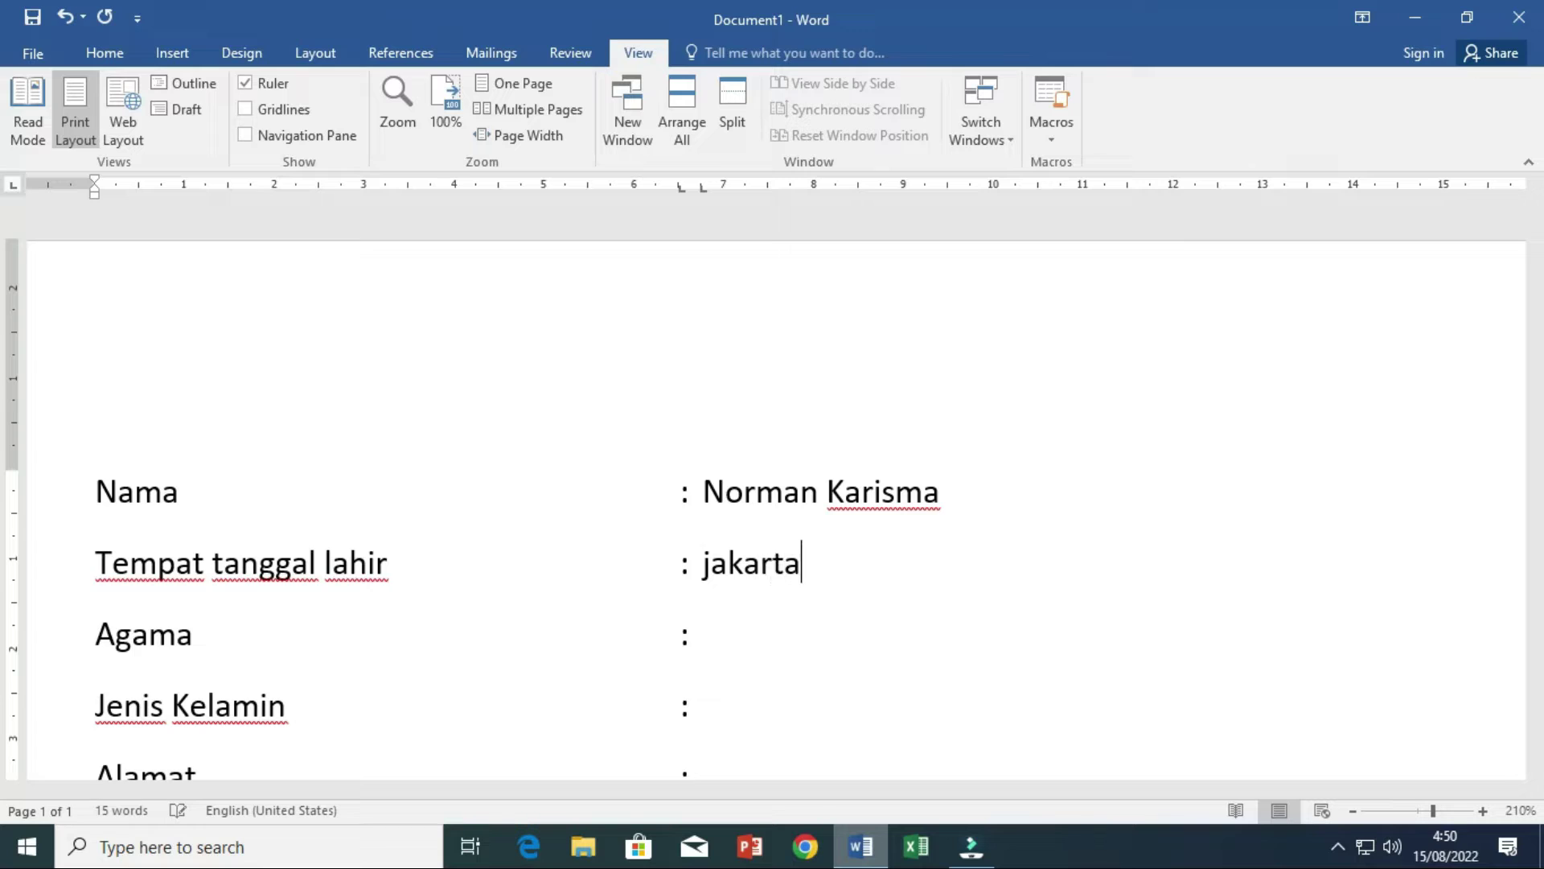
text(, 12 )
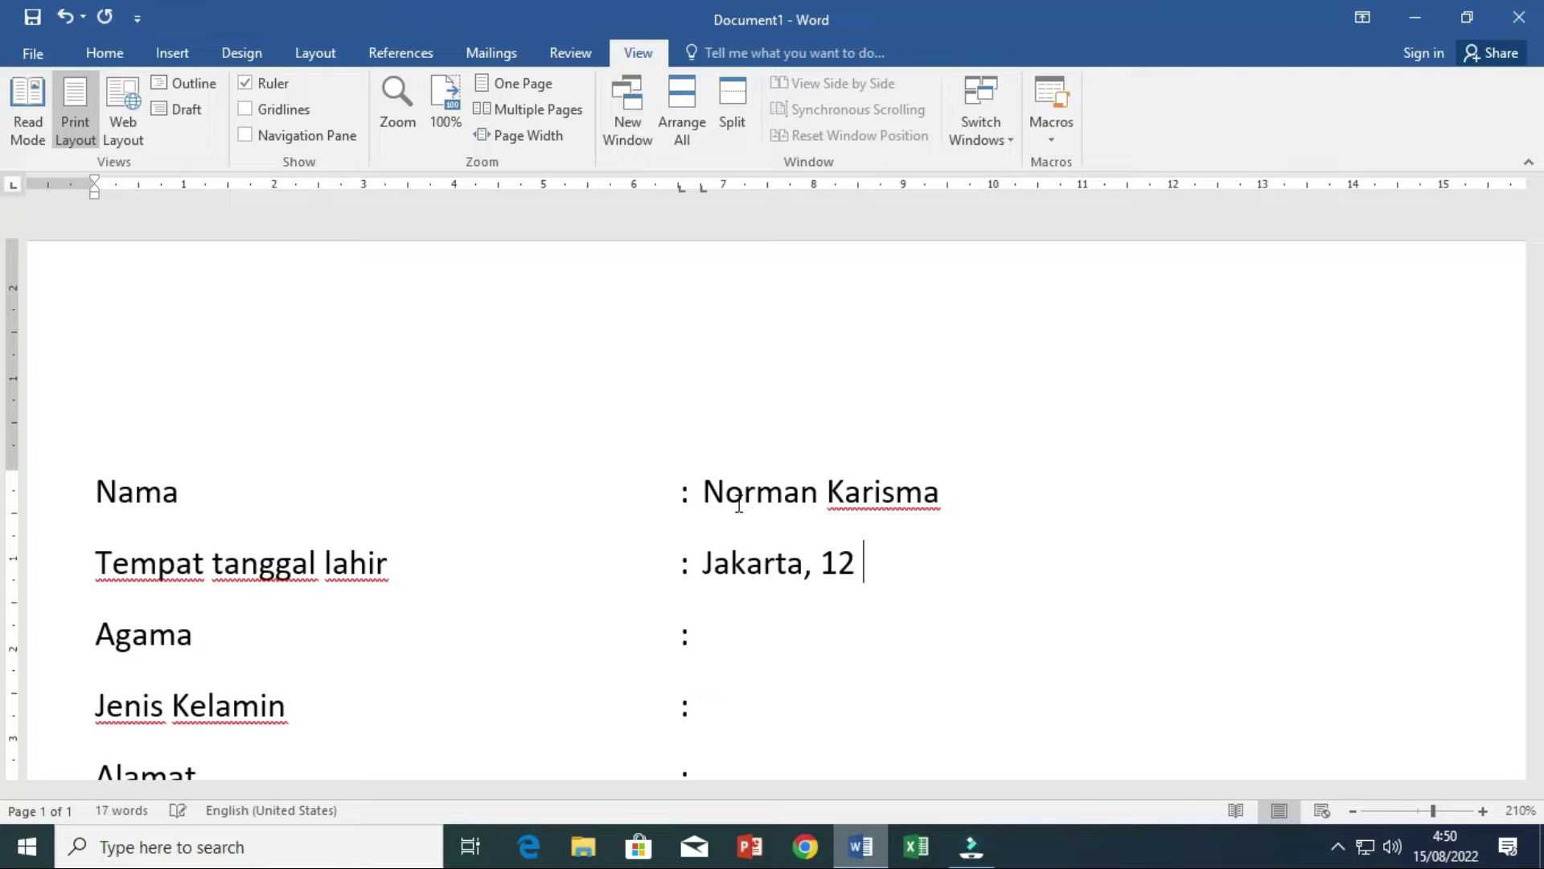
text(mei 1990)
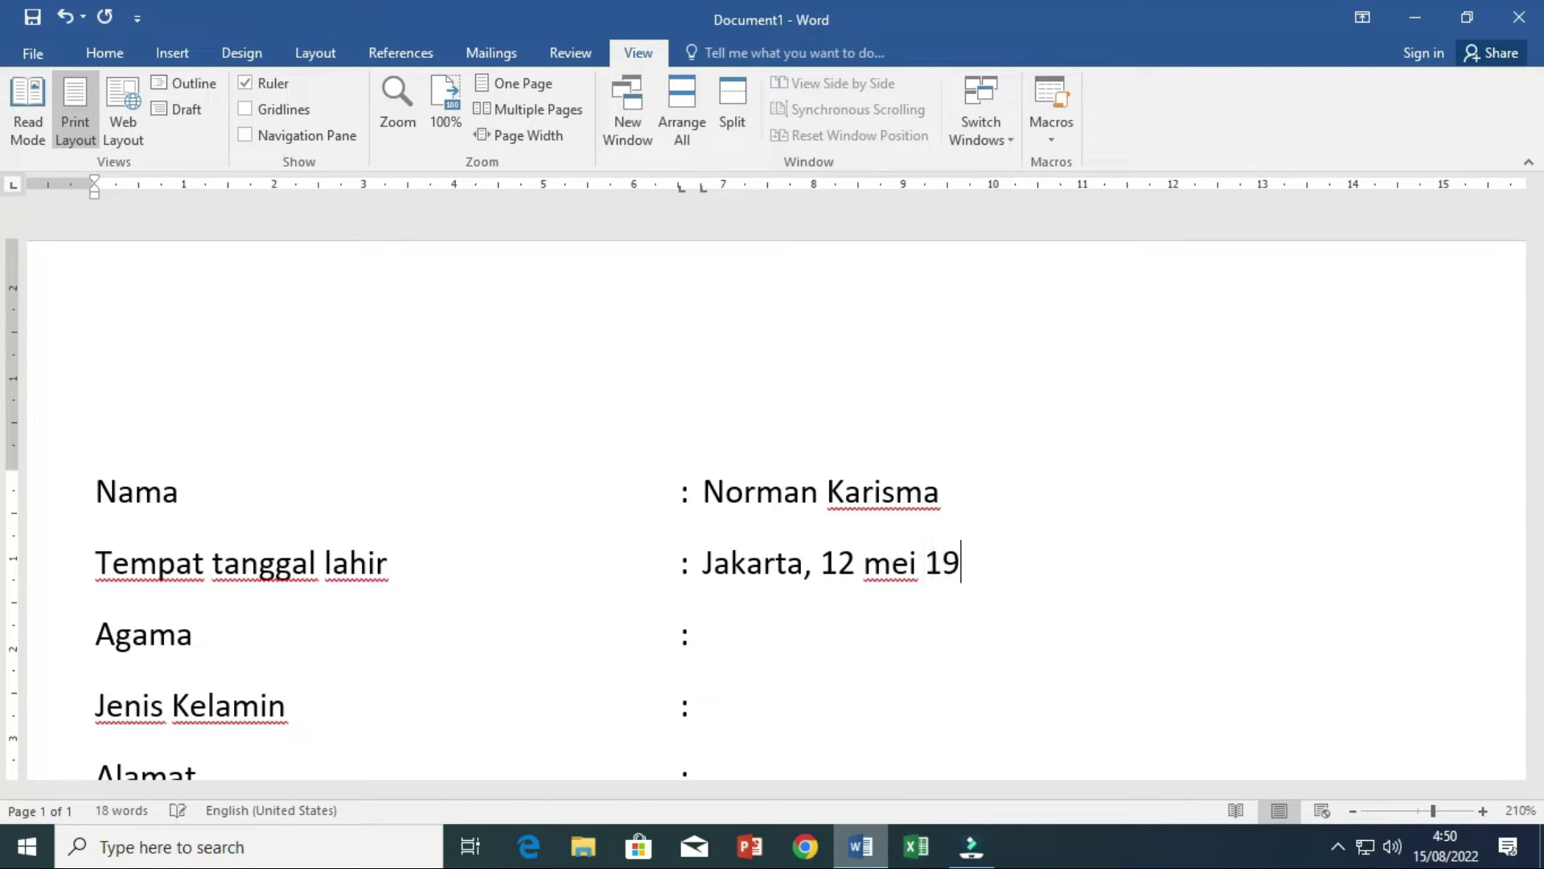
key(Left)
key(Left)
key(Left)
key(Left)
key(Left)
key(Left)
key(Left)
key(BackSpace)
text(M)
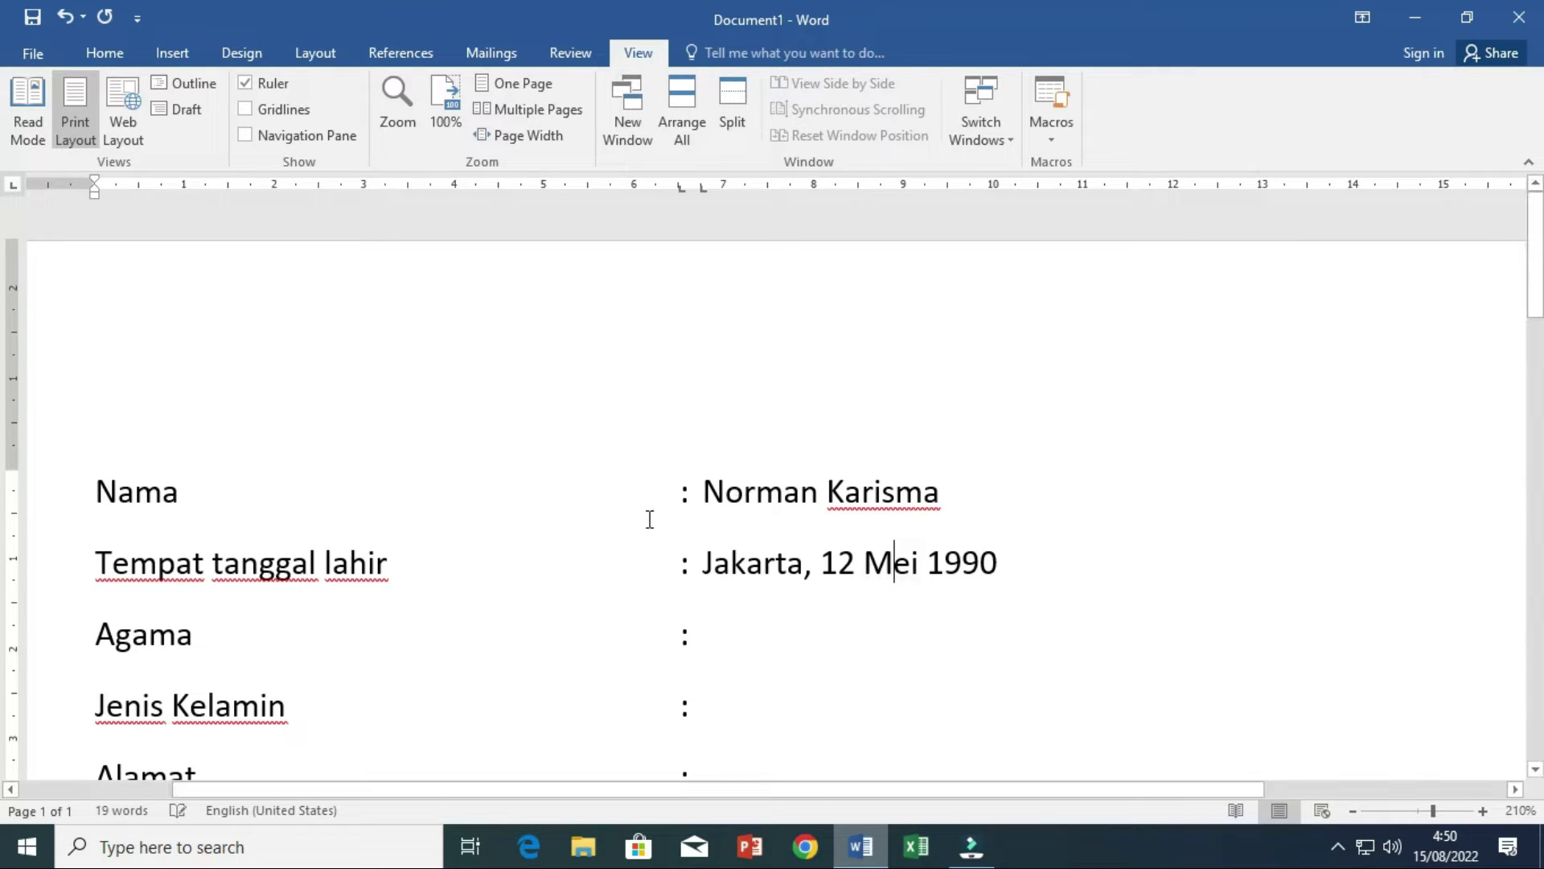
scroll(648, 517, down, 3)
scroll(685, 352, down, 2)
scroll(686, 341, up, 2)
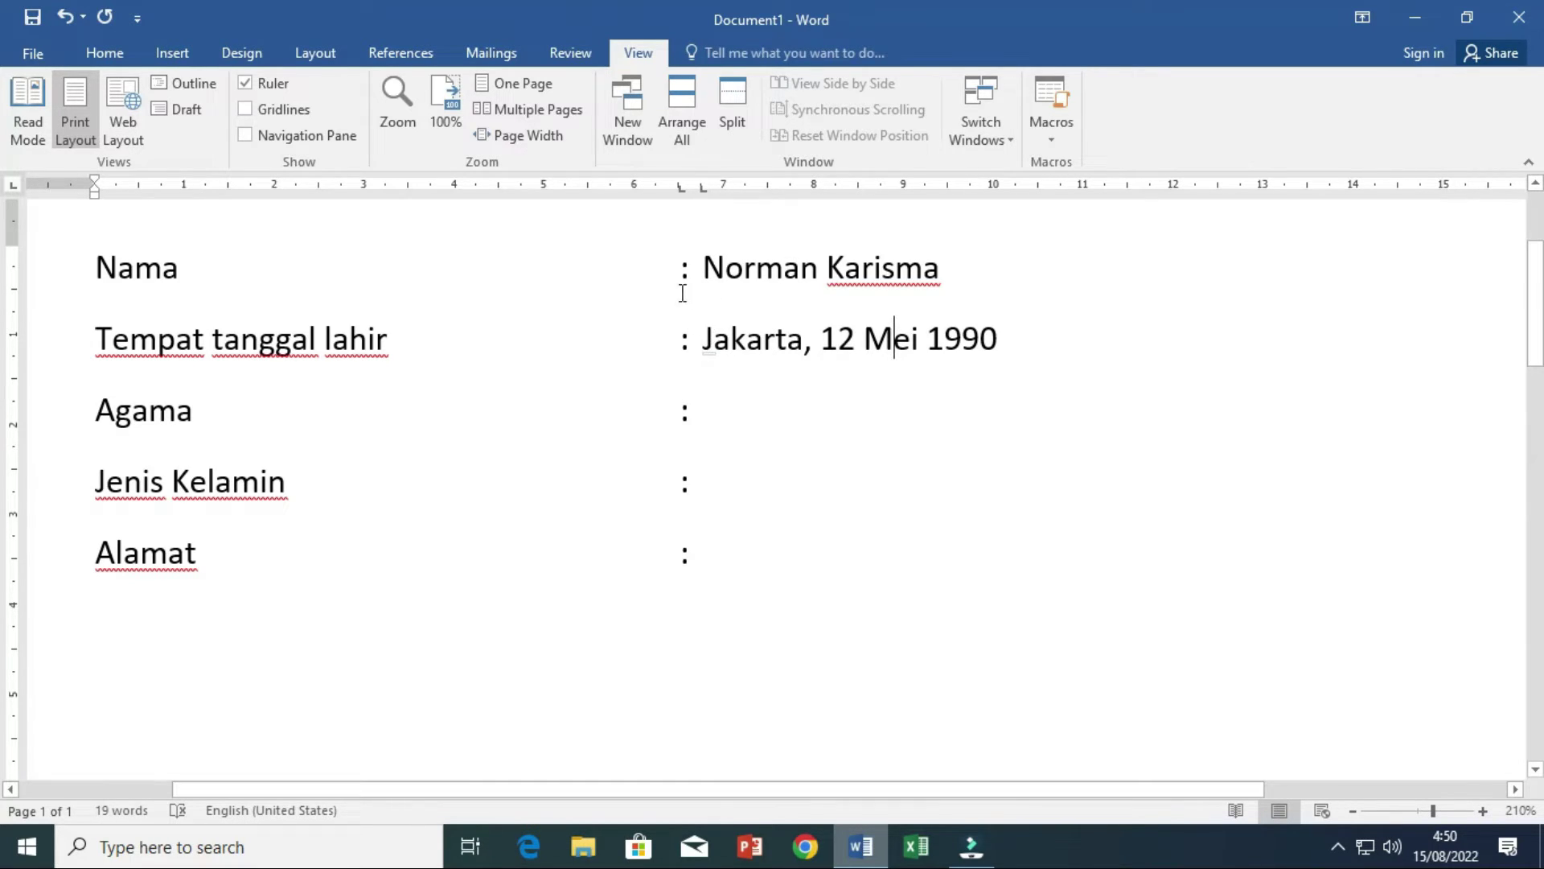
- Fill in Agama as Islam, Jenis Kelamin as laki-laki, and the address, removing the stray 4
click(728, 408)
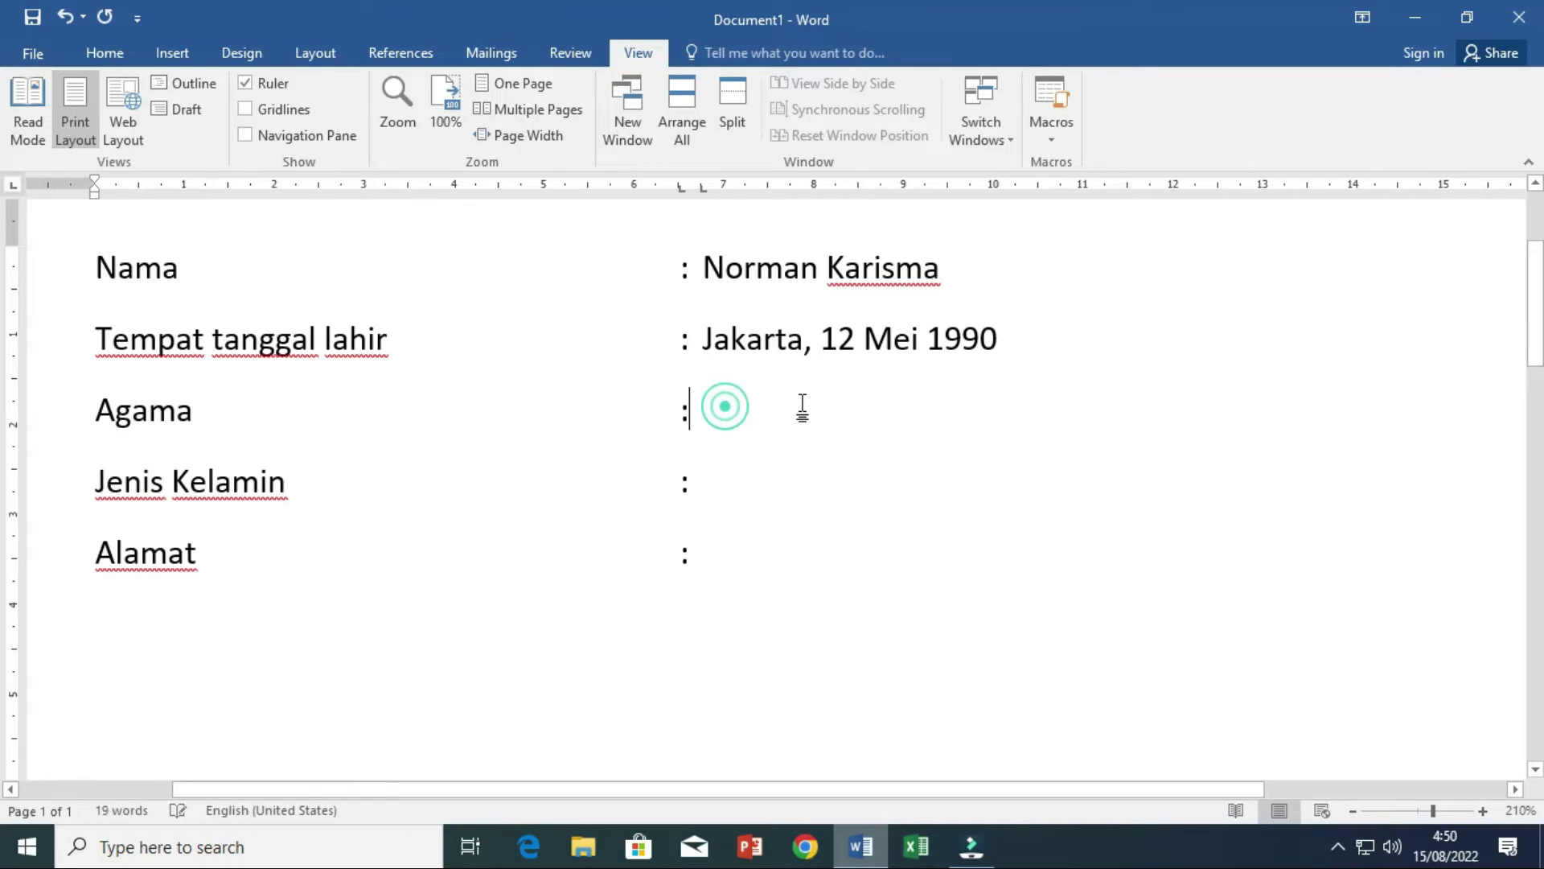
text(min	:)
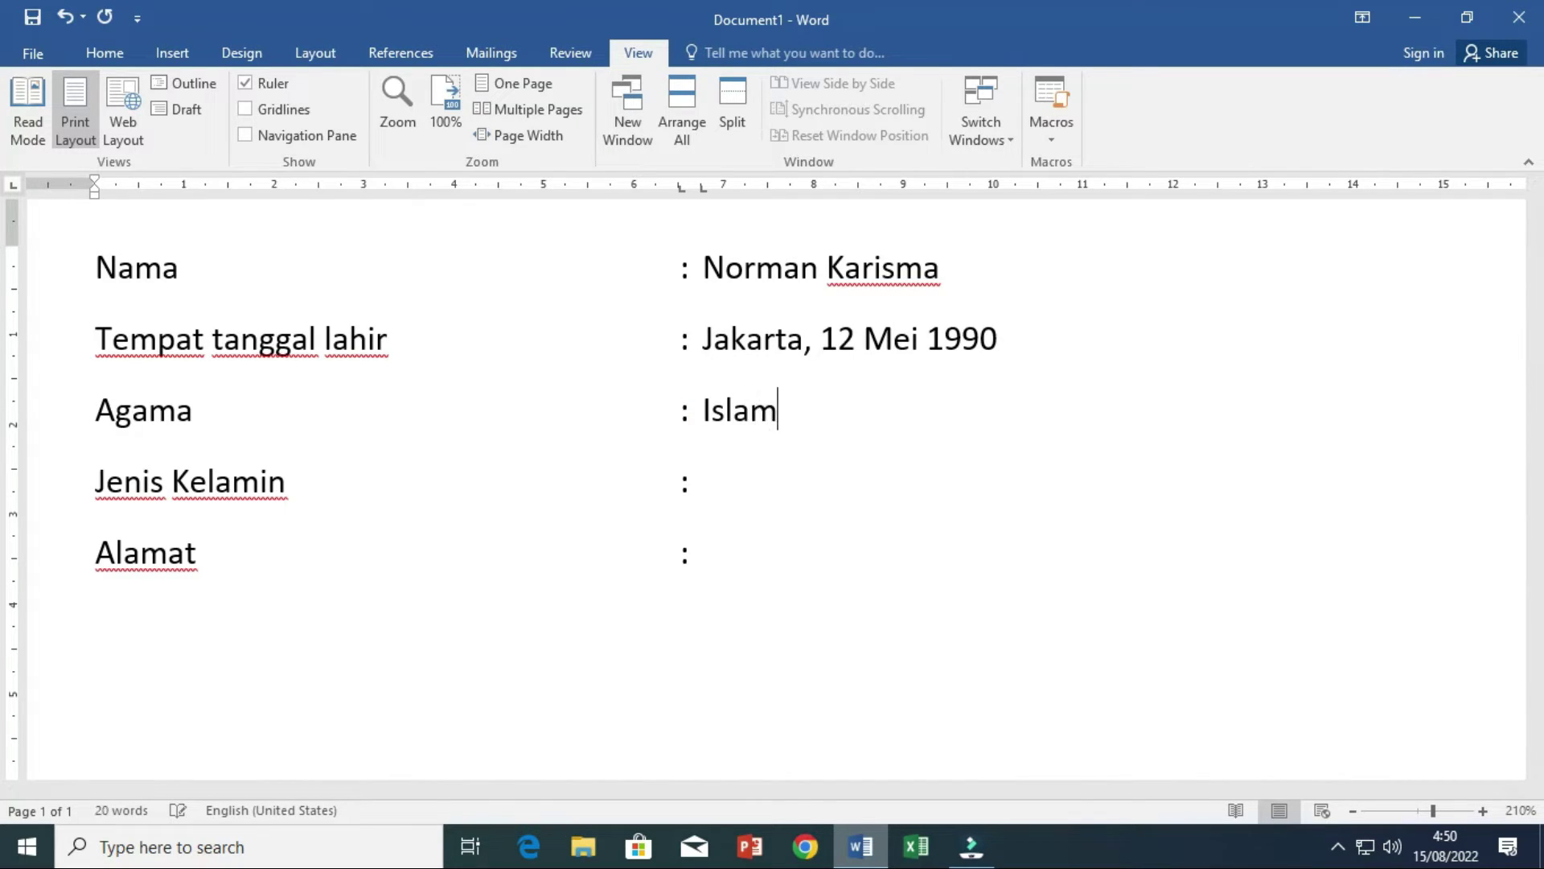
text( laki-laki)
click(697, 554)
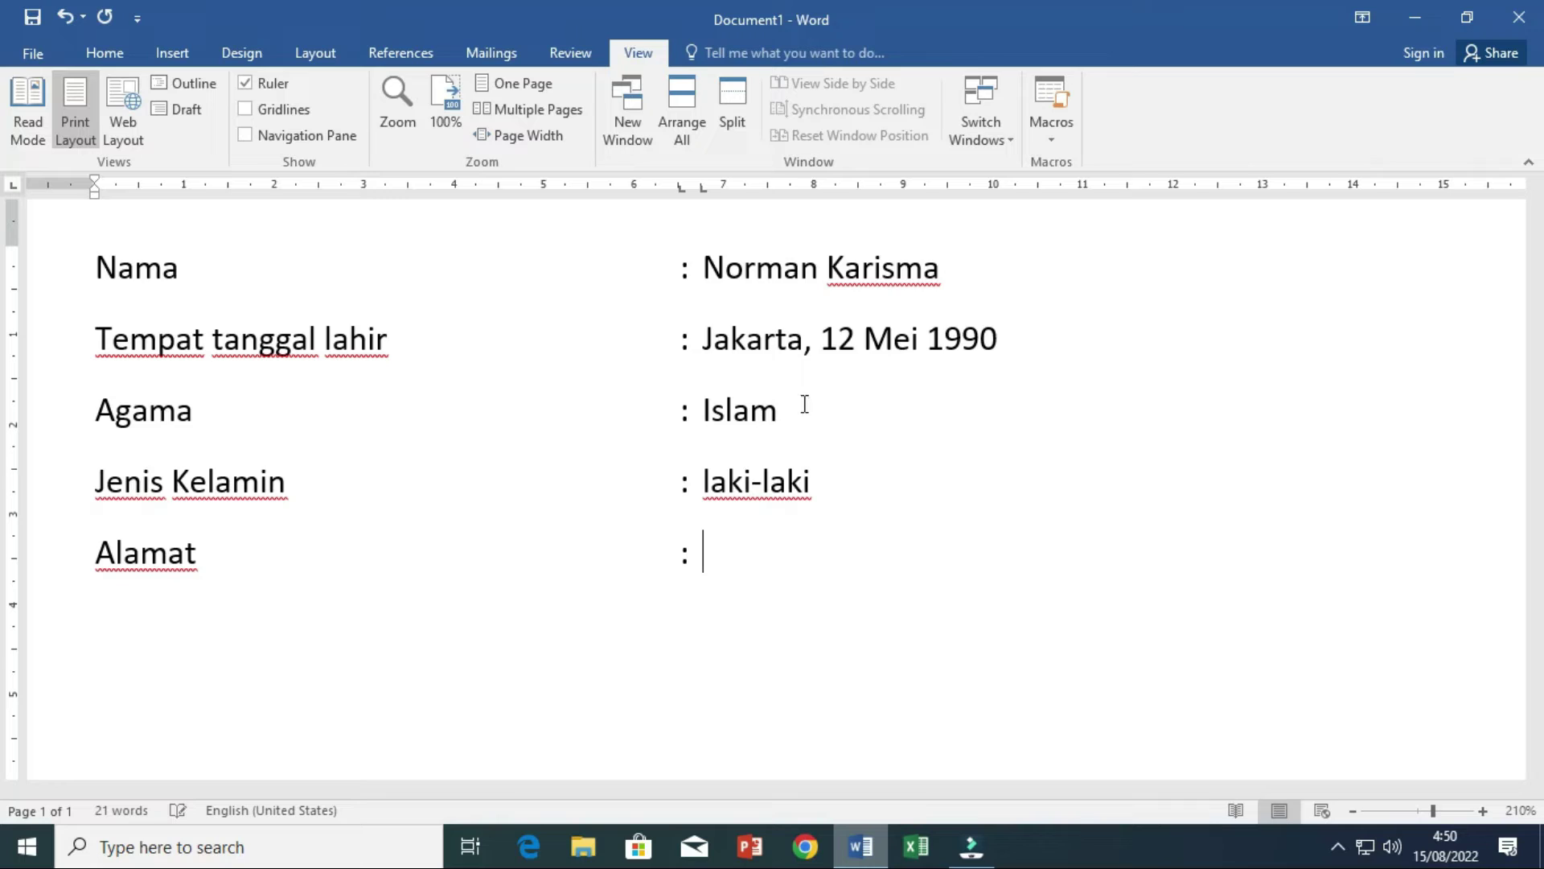
text(jakarta S4ela)
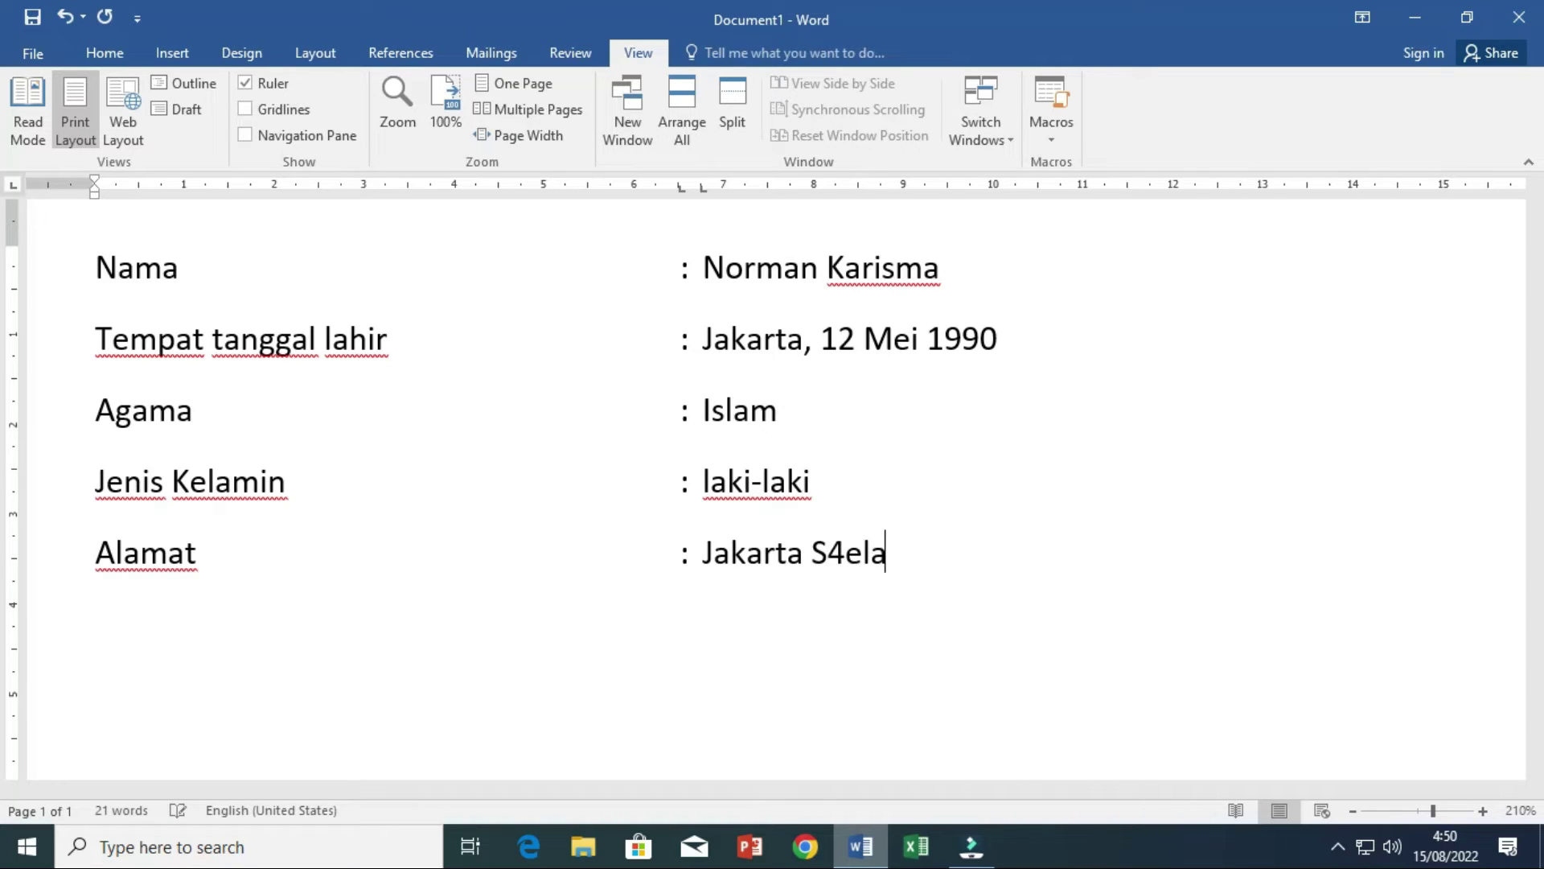
text(tar)
key(Left)
key(Left)
key(Left)
key(Left)
key(Left)
key(Left)
key(Left)
key(Left)
key(Delete)
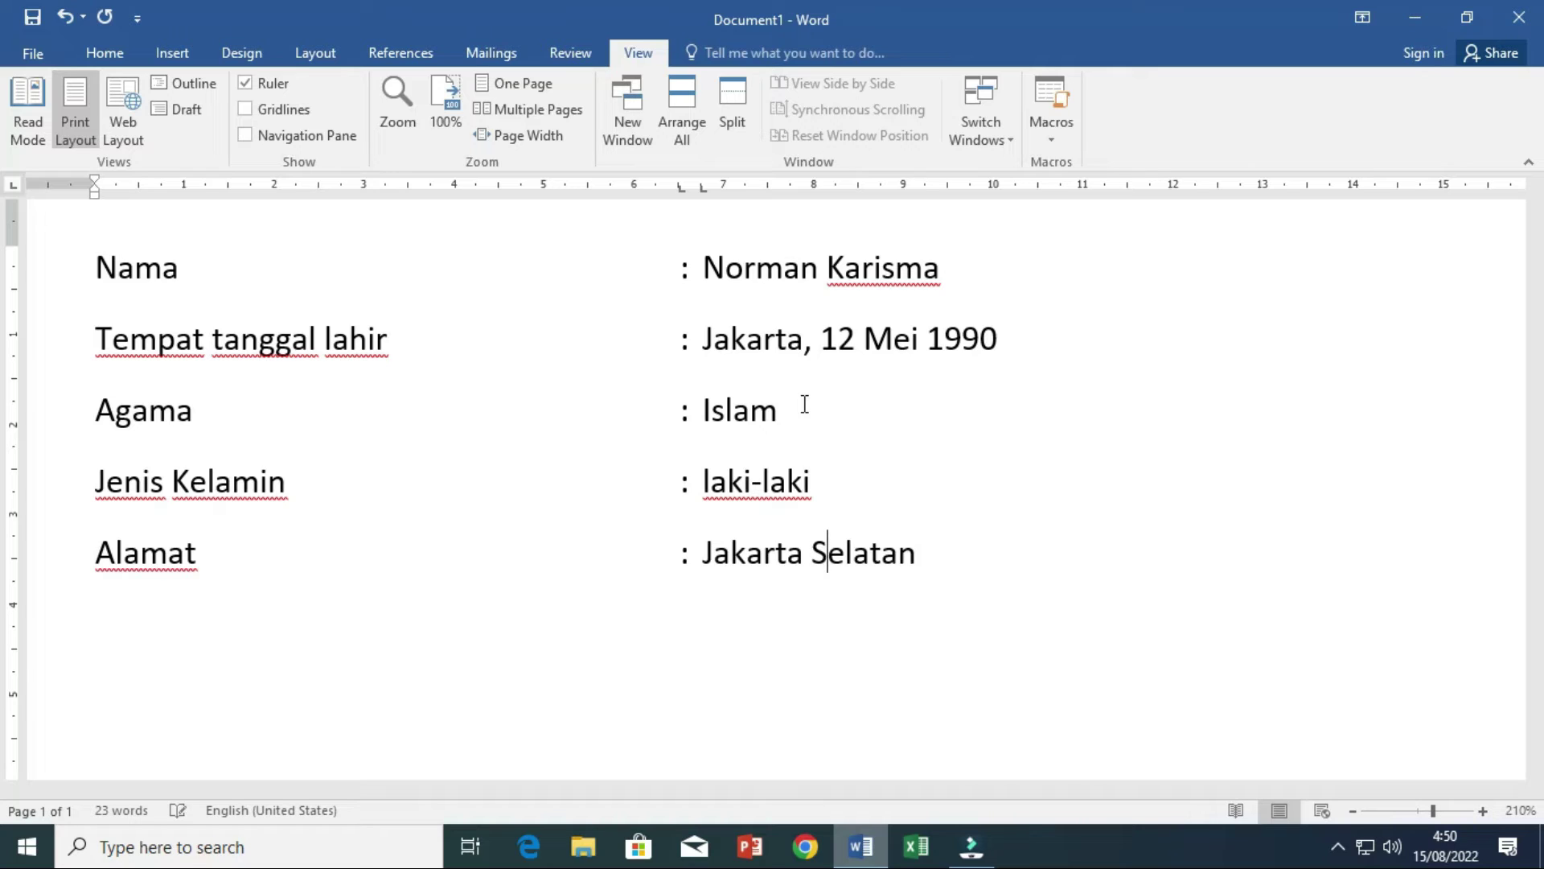
scroll(834, 424, up, 2)
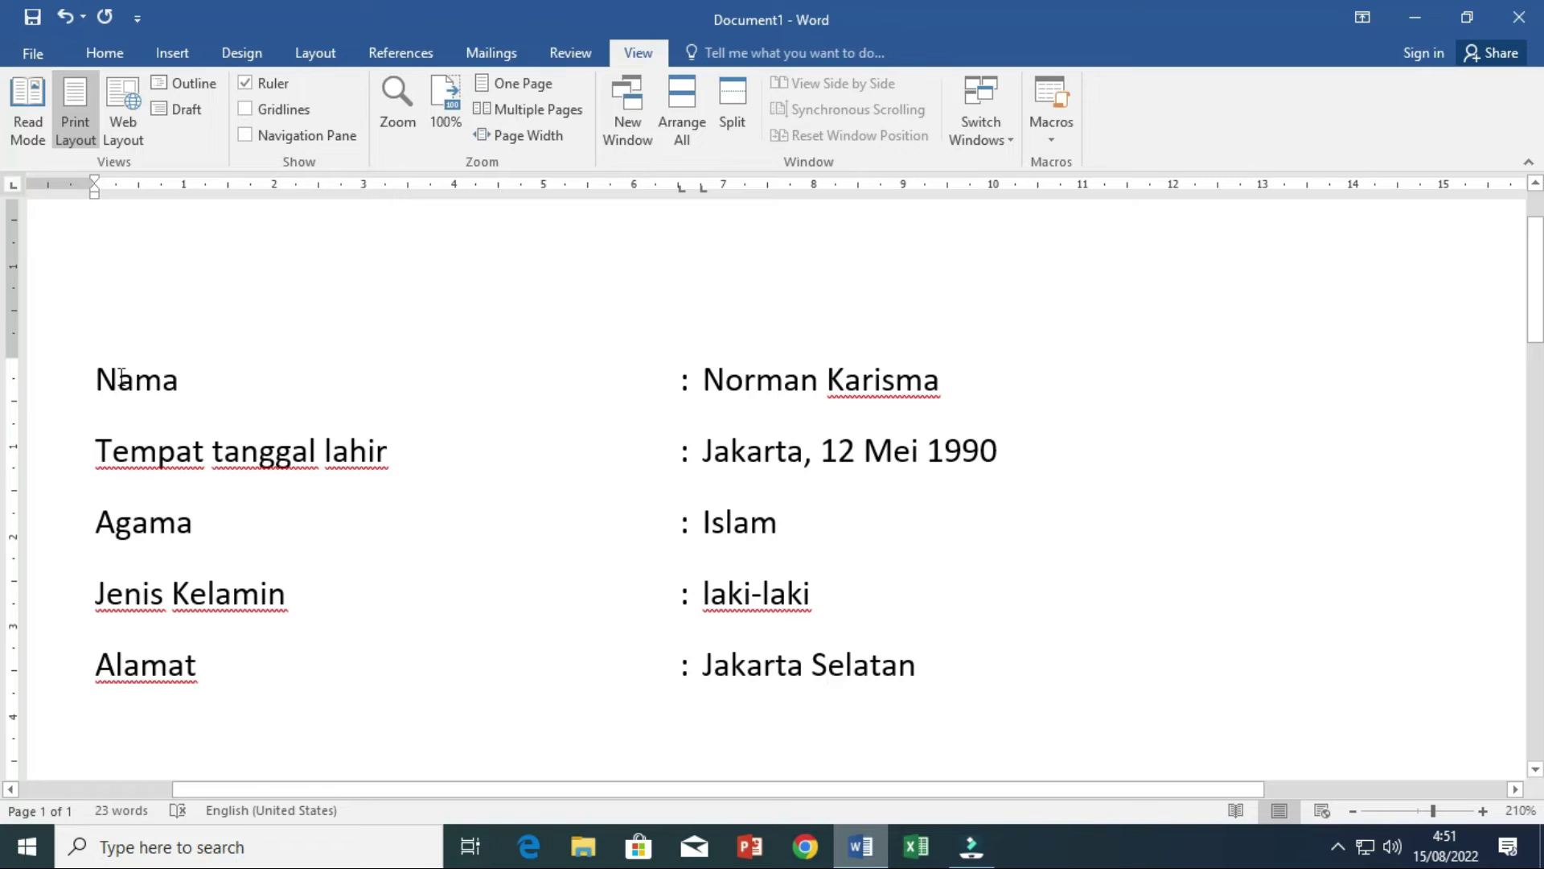
- Add a 1 cm left tab stop and indent all five labels to it
drag(96, 378, 748, 679)
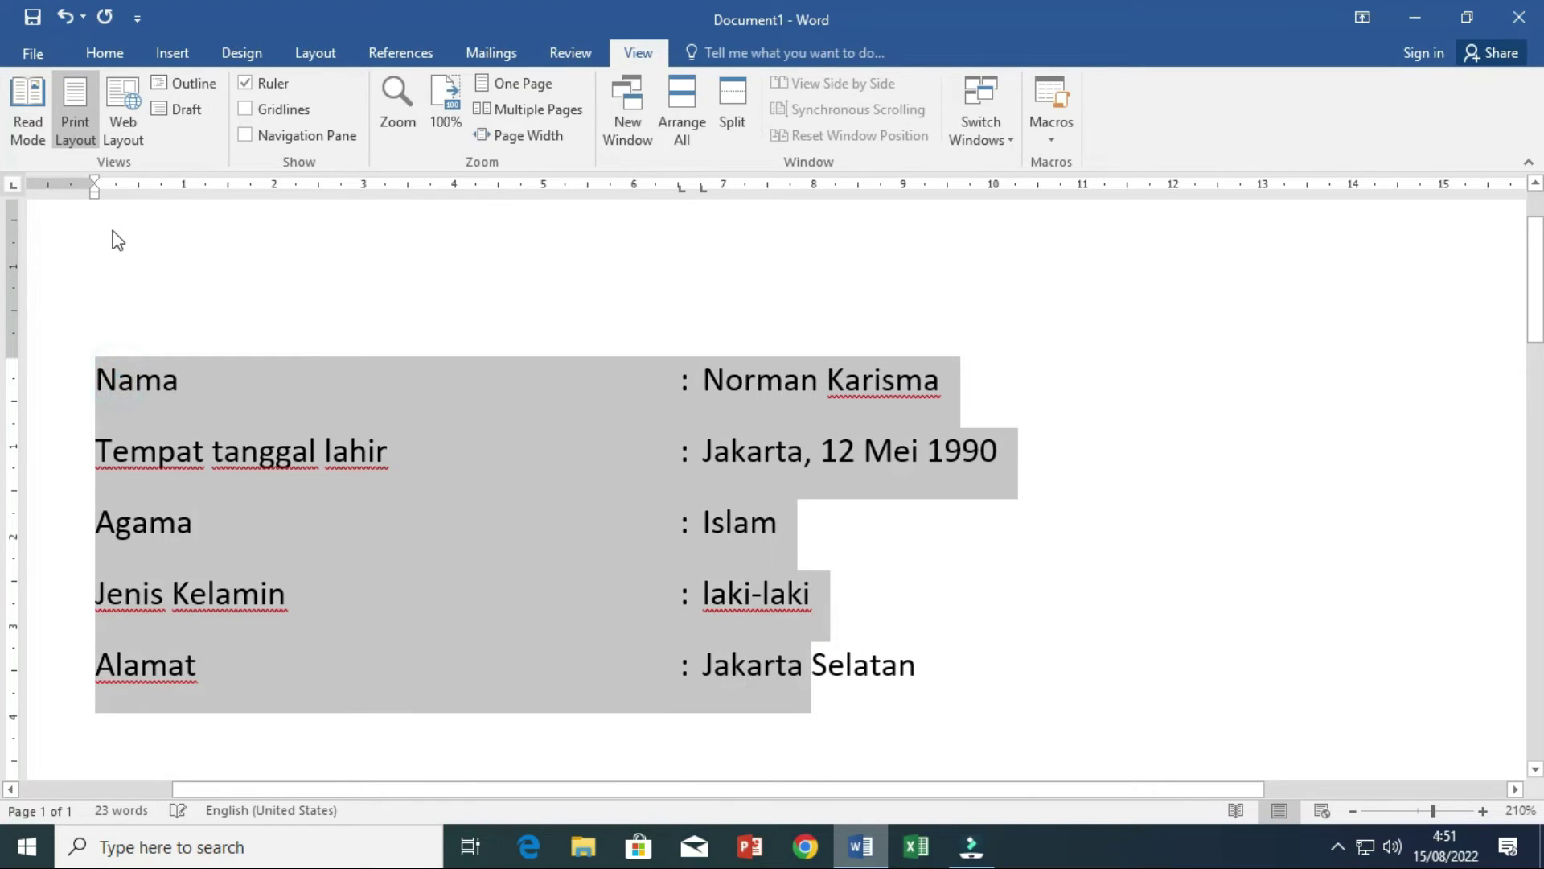
click(139, 188)
click(94, 380)
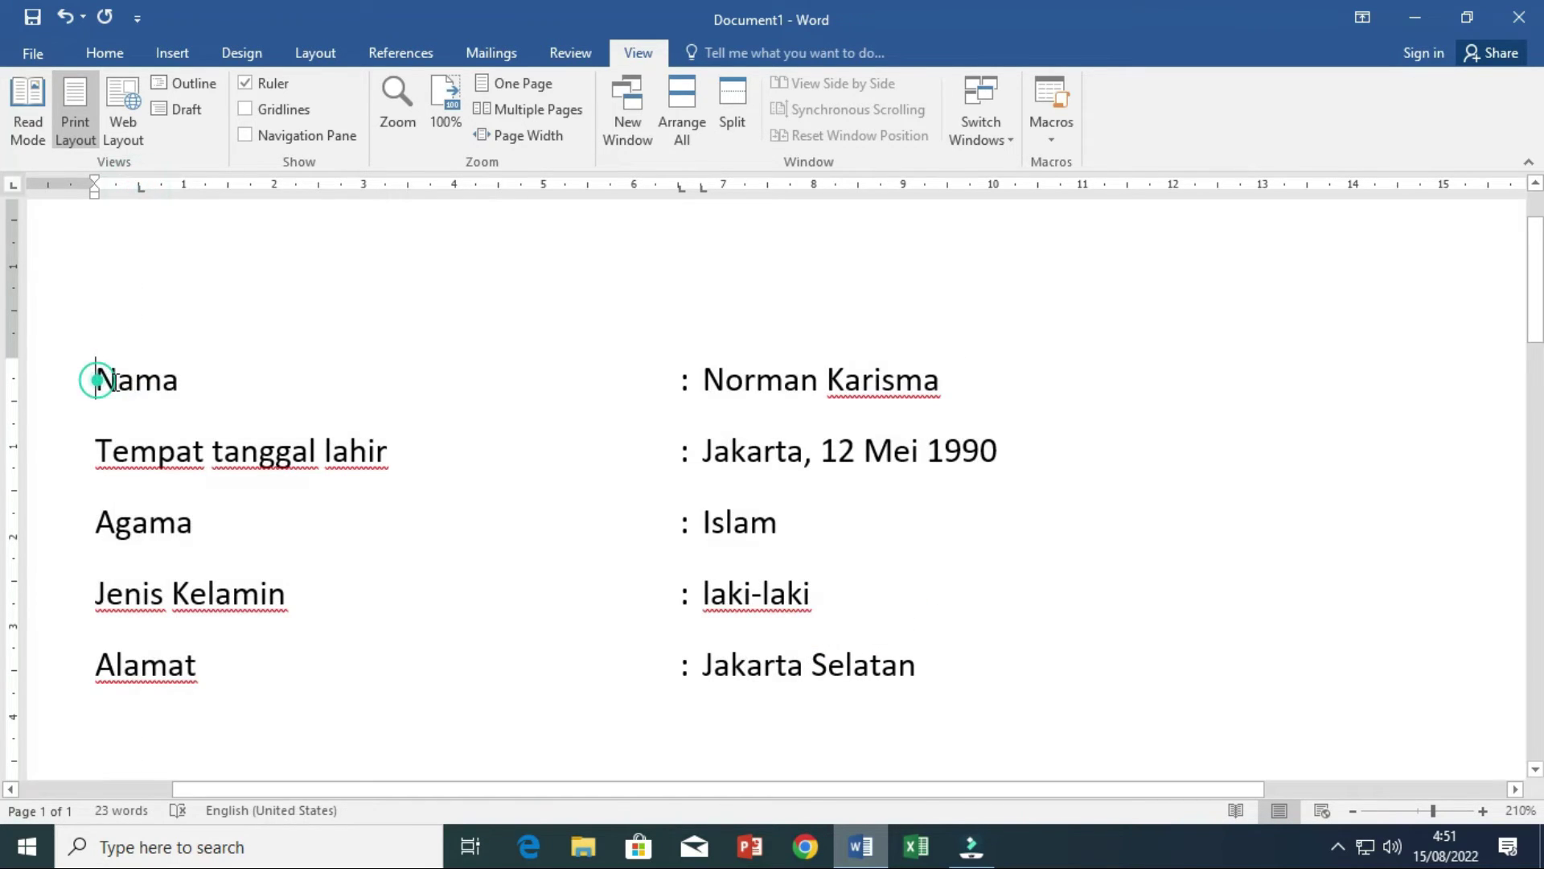
key(Tab)
click(96, 455)
key(Tab)
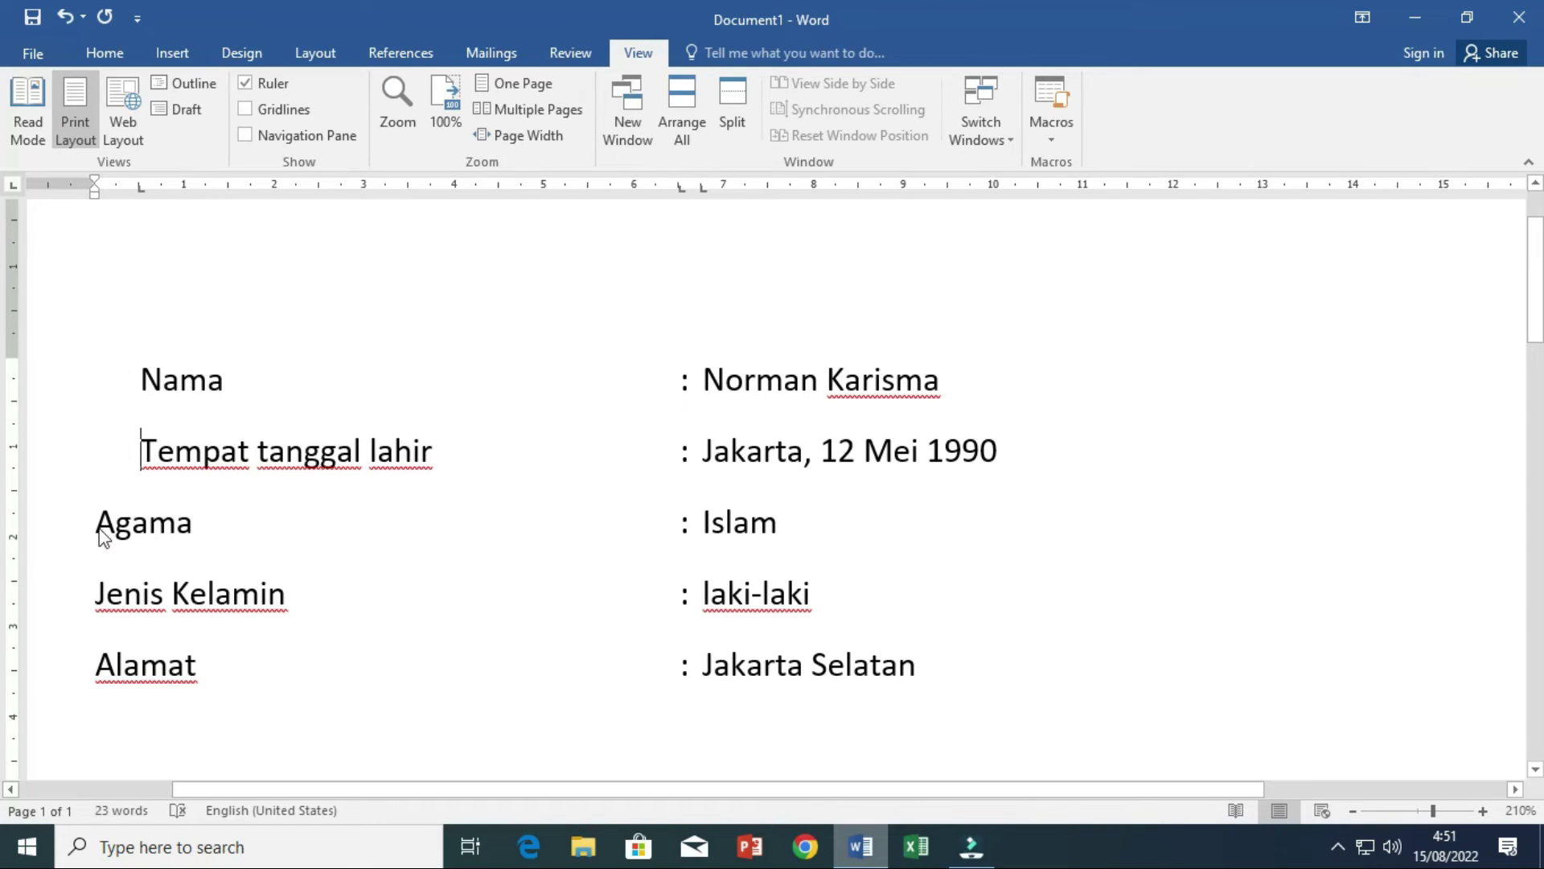
click(97, 524)
key(Tab)
click(100, 597)
key(Tab)
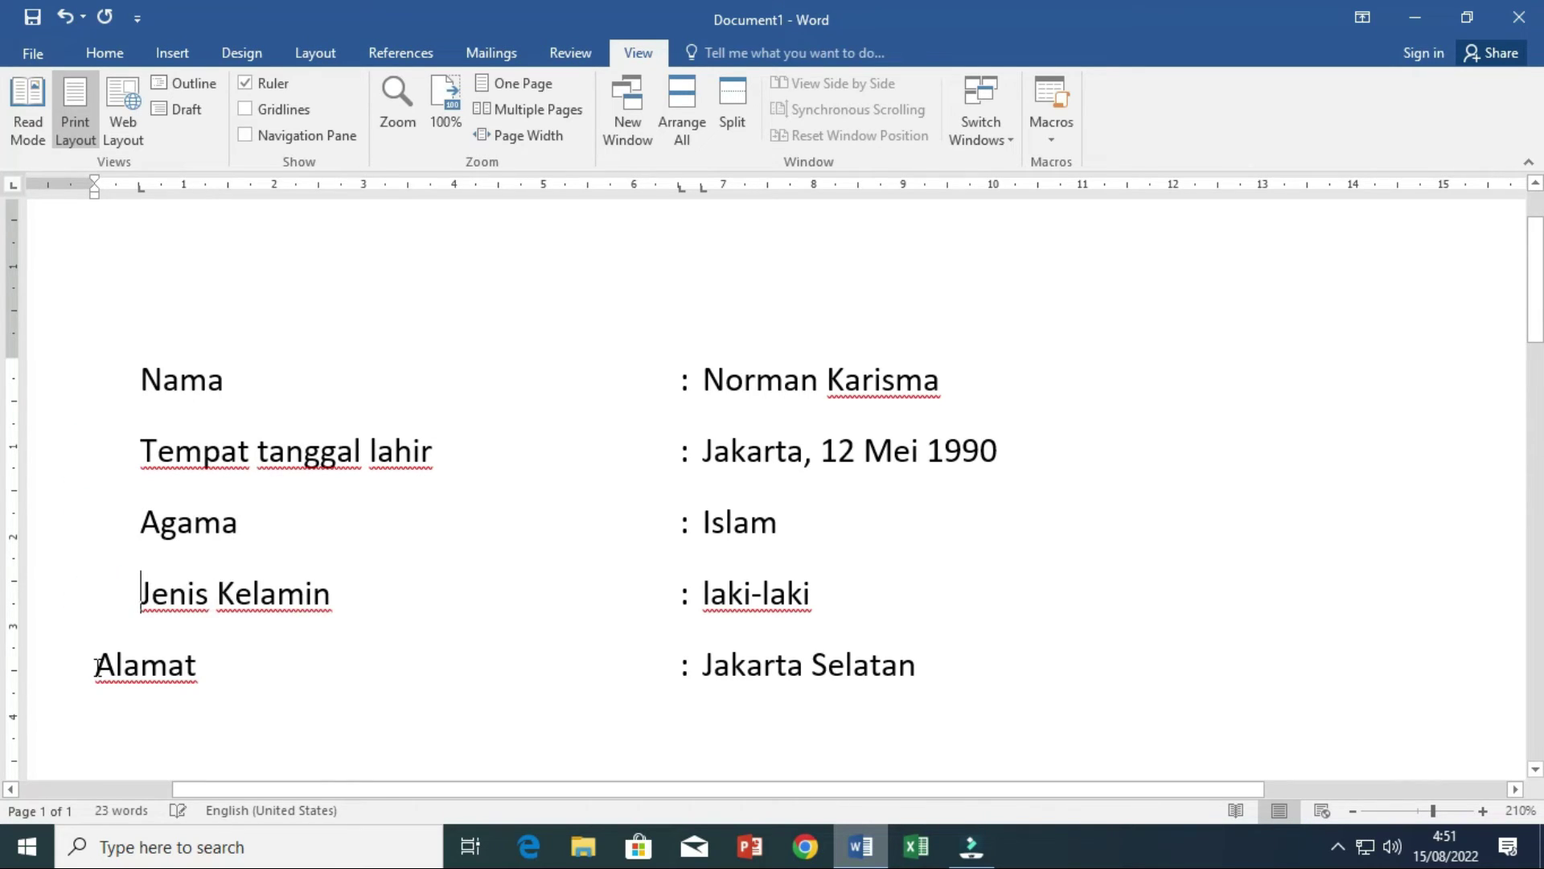
click(97, 666)
key(Tab)
- Drag the colon tab stop further right so the colons and values stay aligned
drag(714, 386, 808, 665)
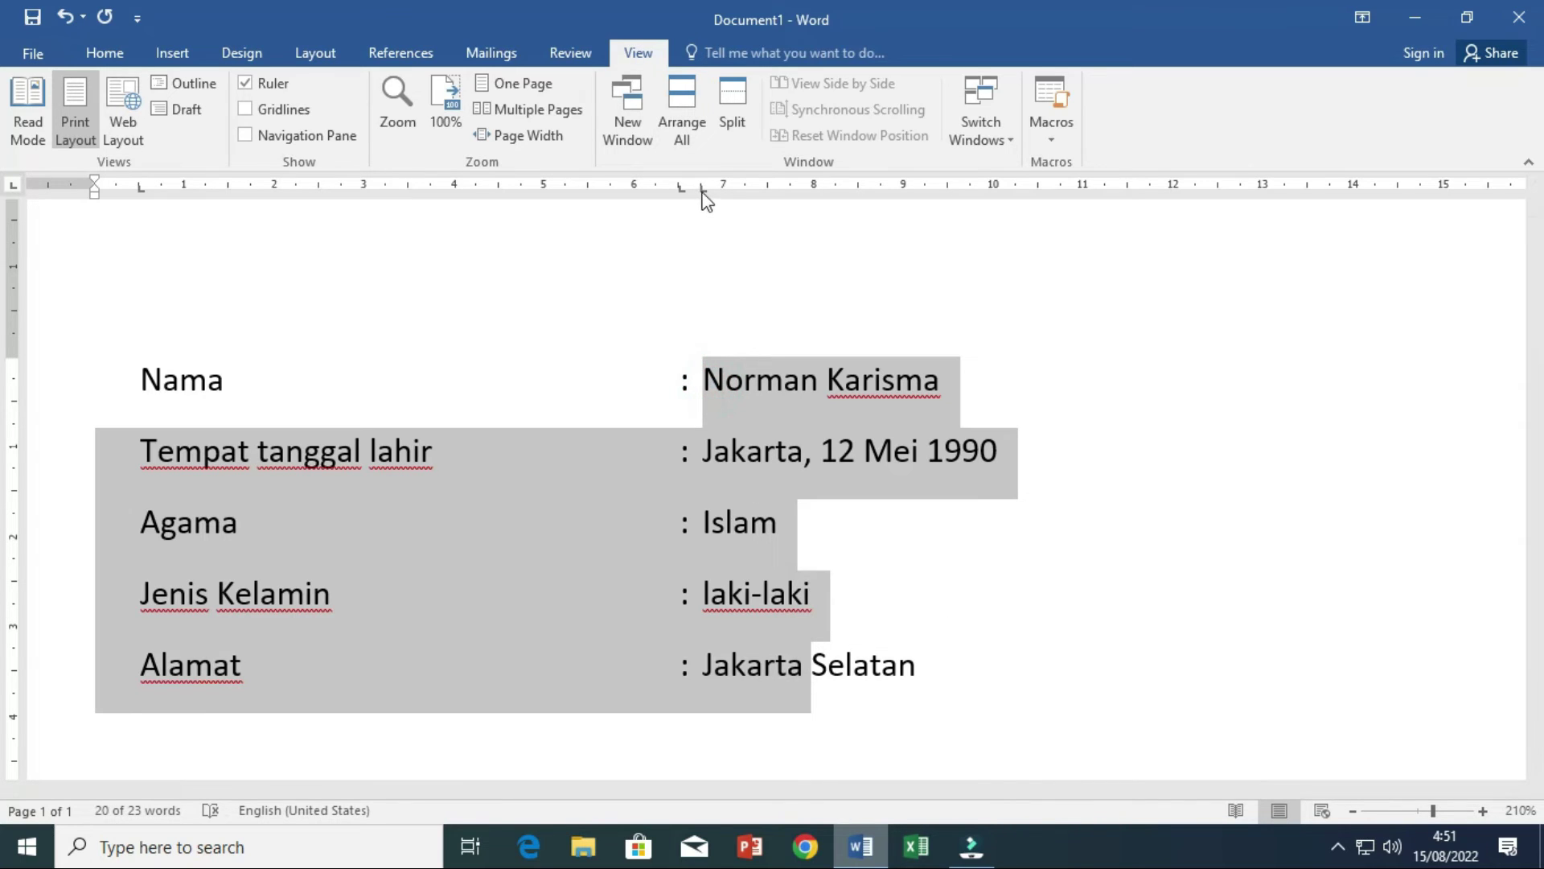
mouse_move(702, 190)
mouse_down()
mouse_move(753, 193)
mouse_move(731, 190)
mouse_up()
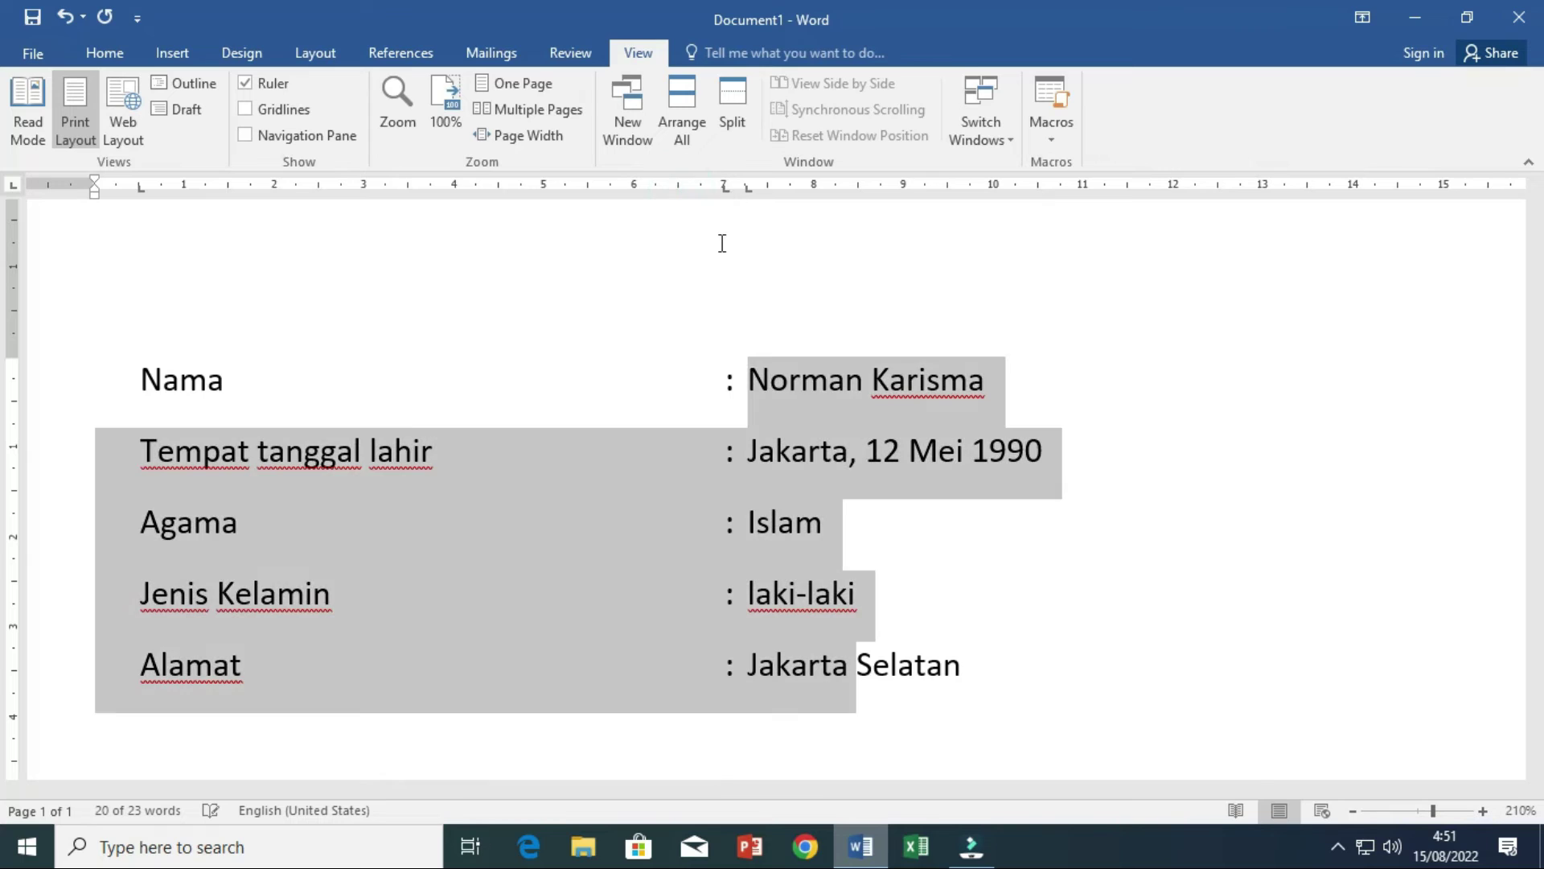
click(855, 394)
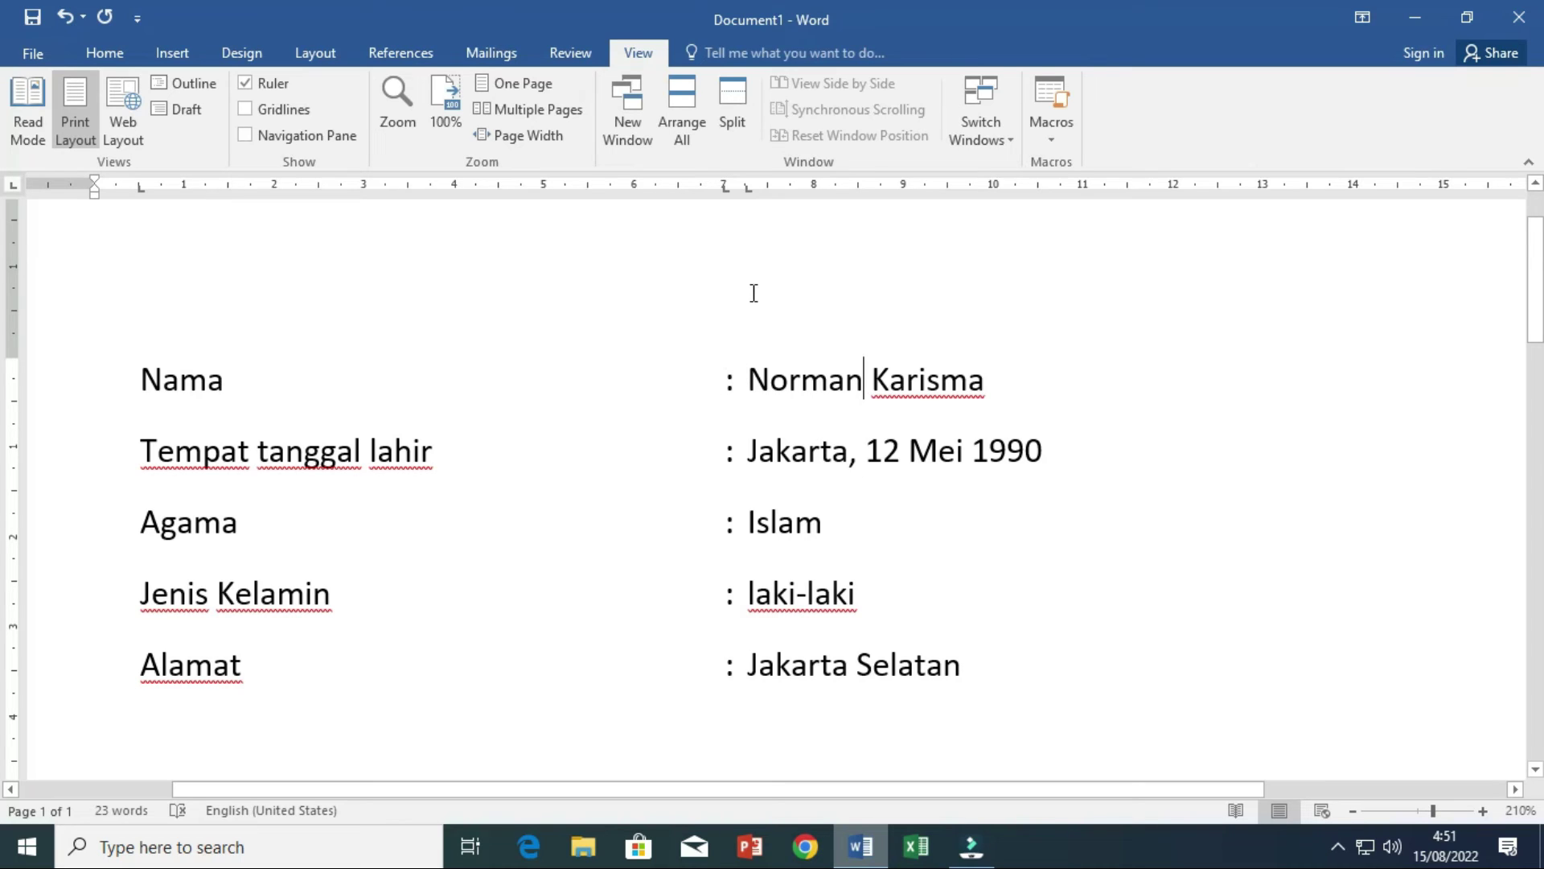
drag(779, 381, 854, 665)
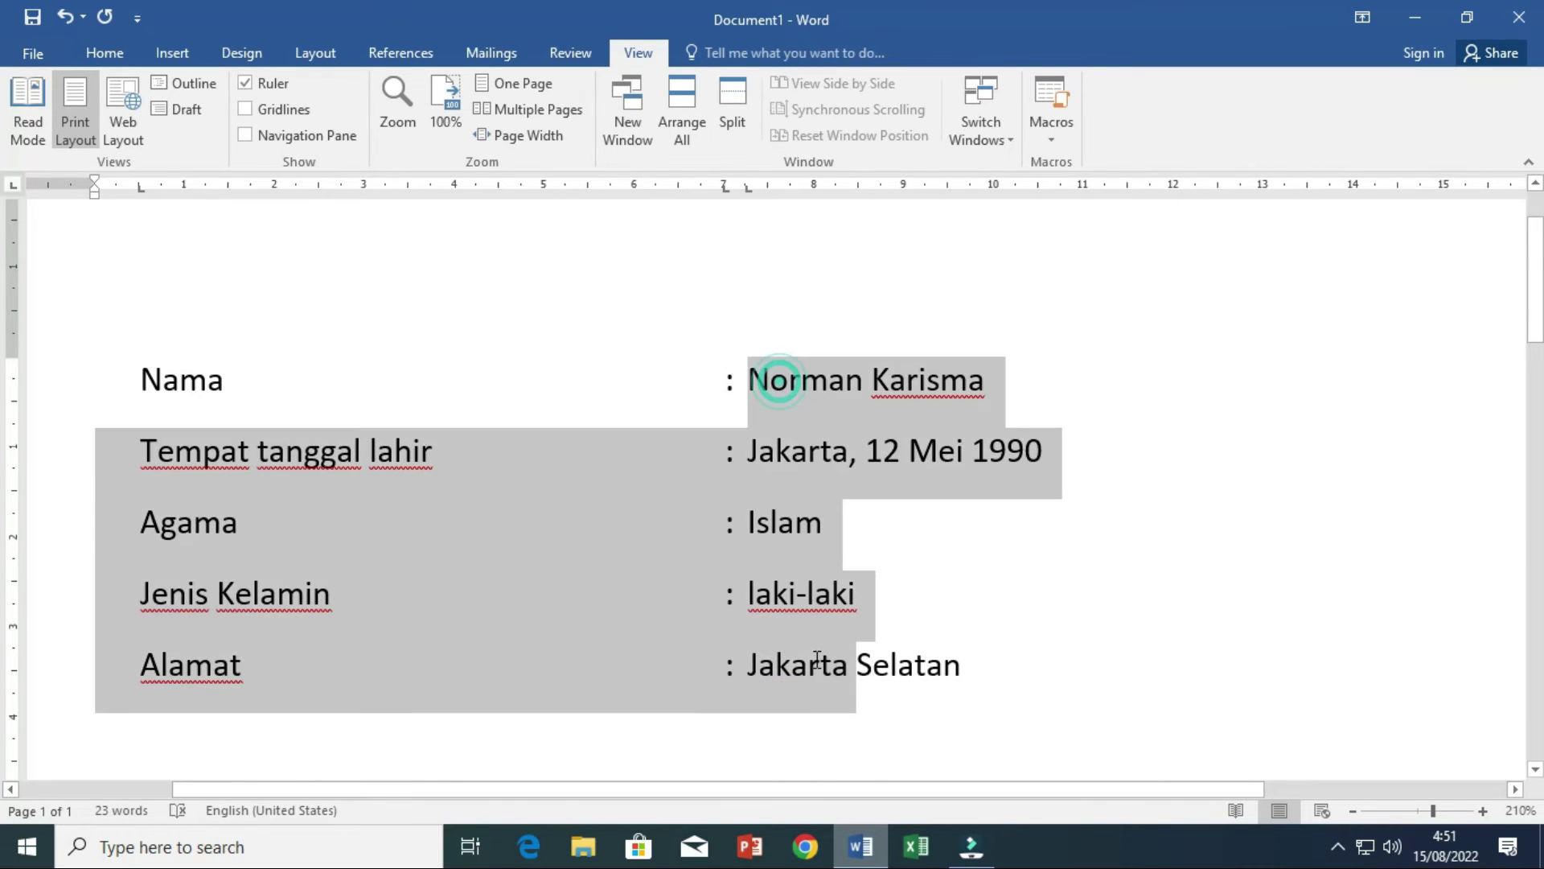
drag(747, 189, 737, 191)
scroll(893, 544, down, 3)
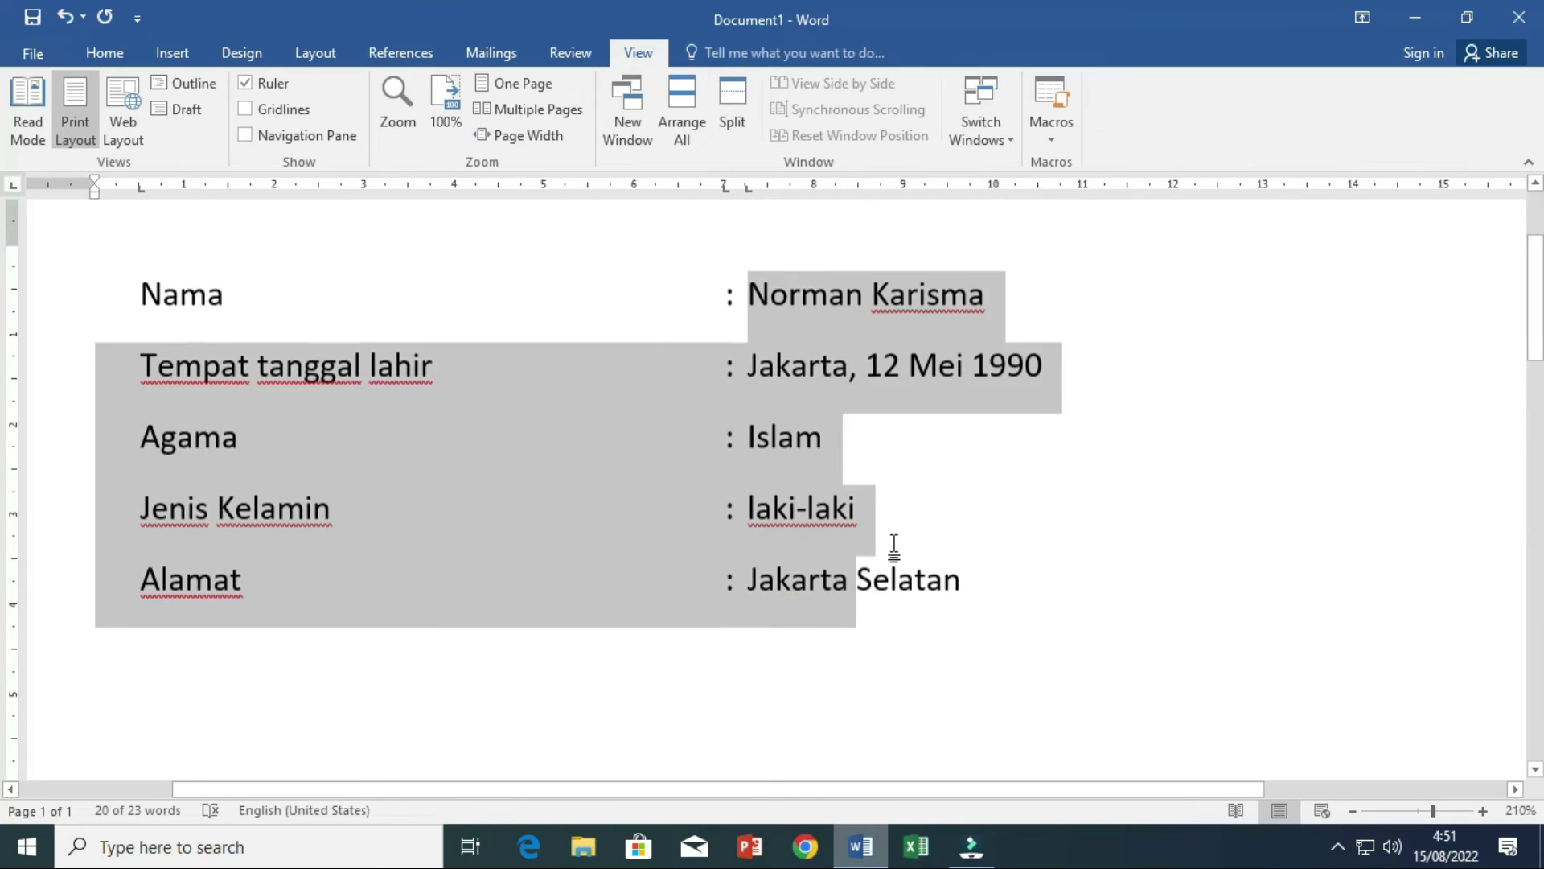
ctrl+scroll(896, 528, down, 6)
scroll(410, 396, up, 3)
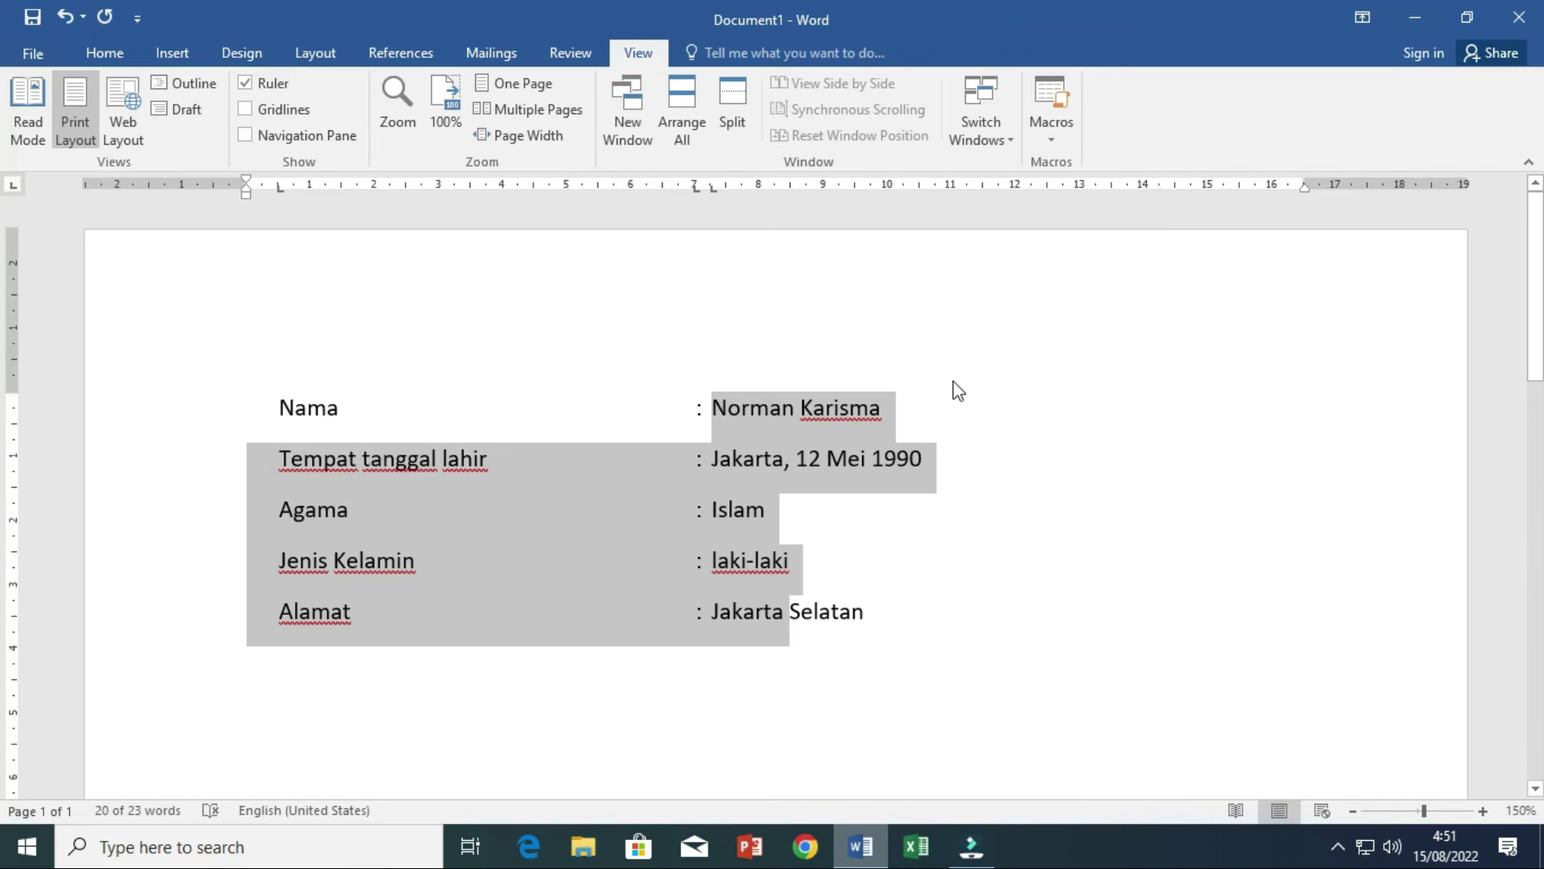
scroll(949, 394, down, 4)
scroll(939, 396, up, 4)
click(954, 511)
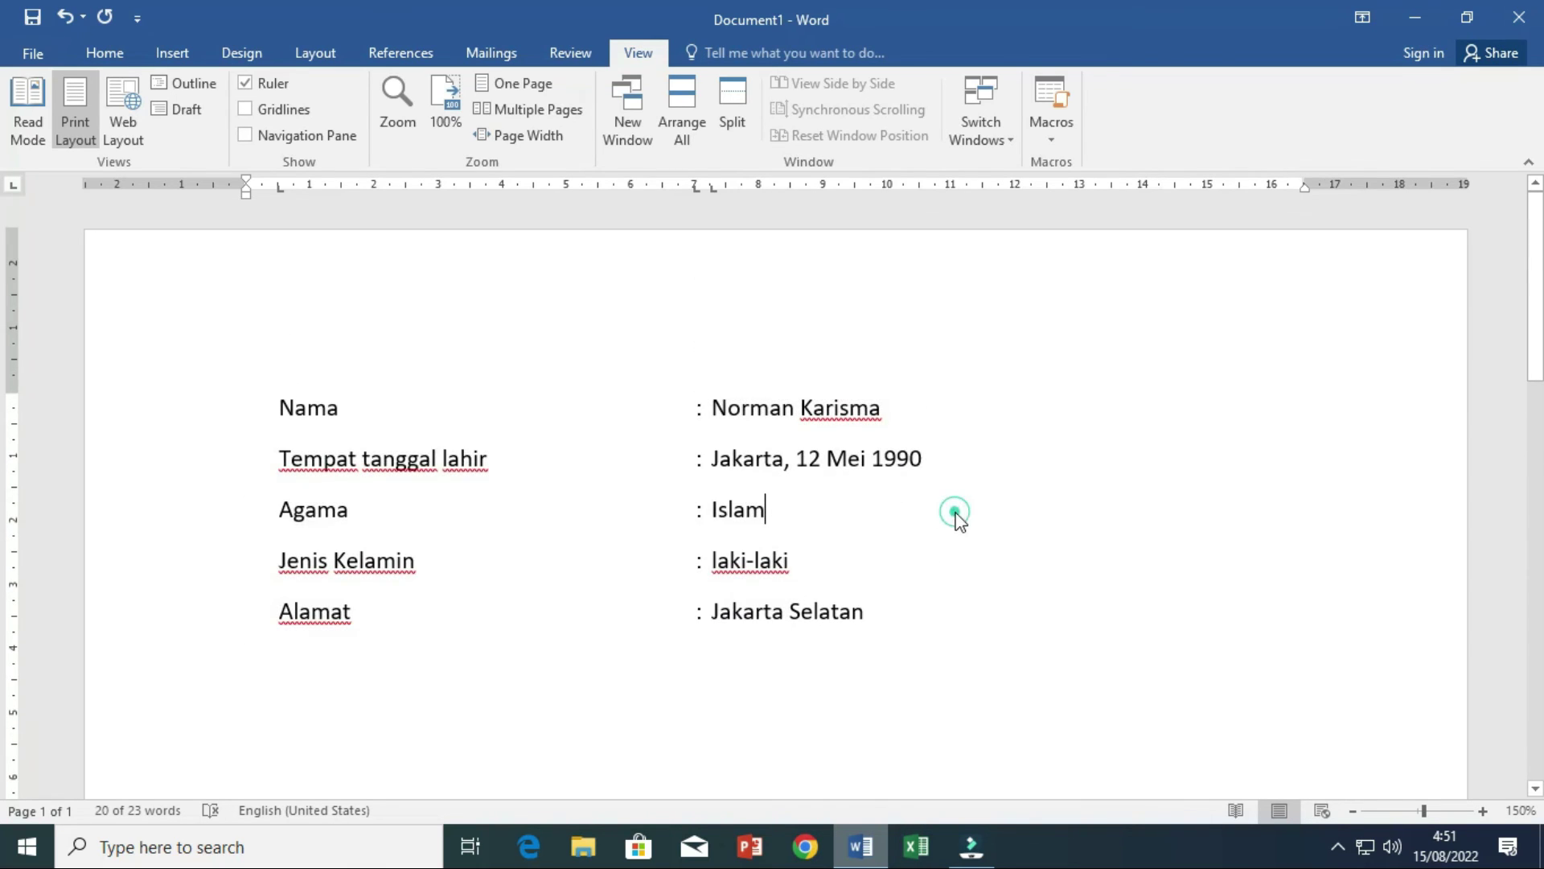